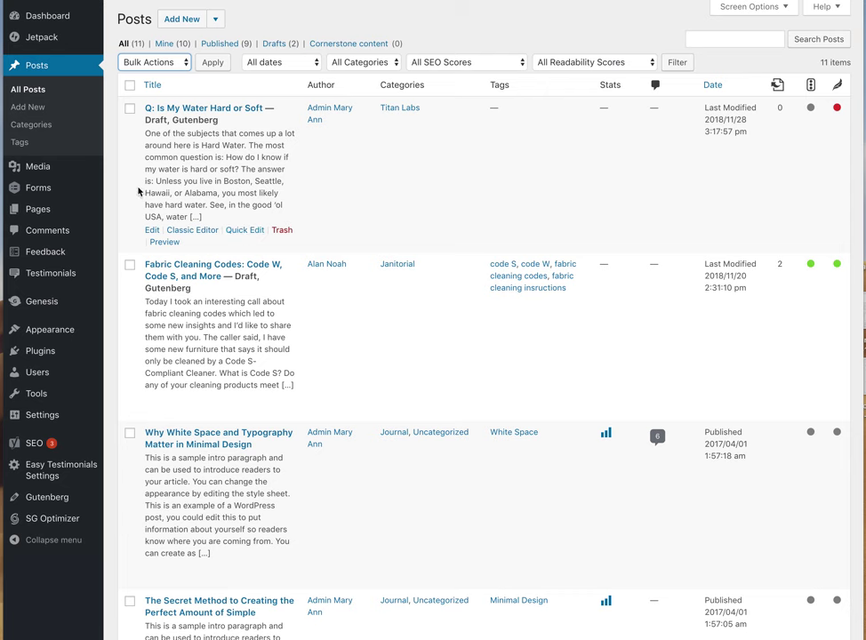
# Open the draft post 'Q: Is My Water Hard or Soft' from All Posts for editing
pyautogui.click(154, 231)
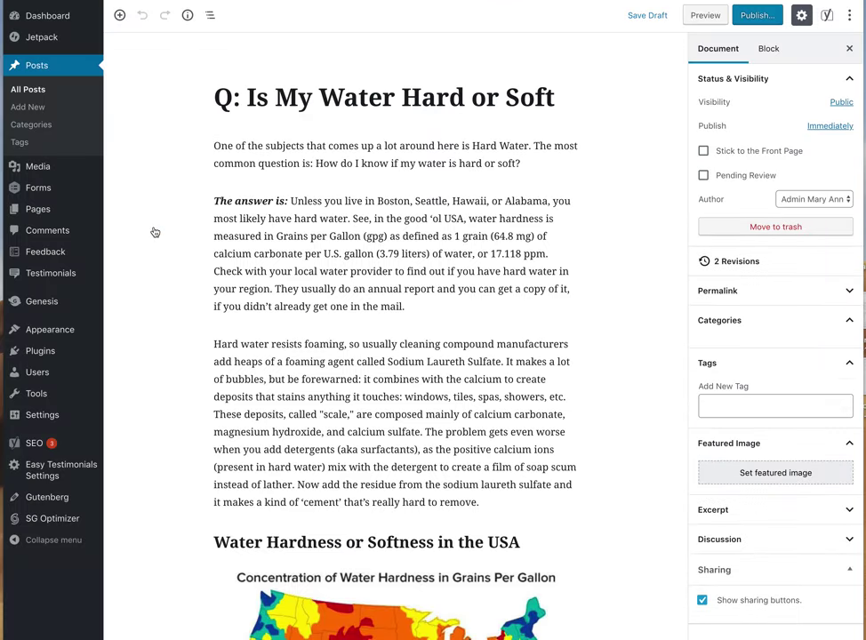
# Scroll through the loaded draft's text and hardness map, then back to the top
pyautogui.scroll(-11, 267, 257)
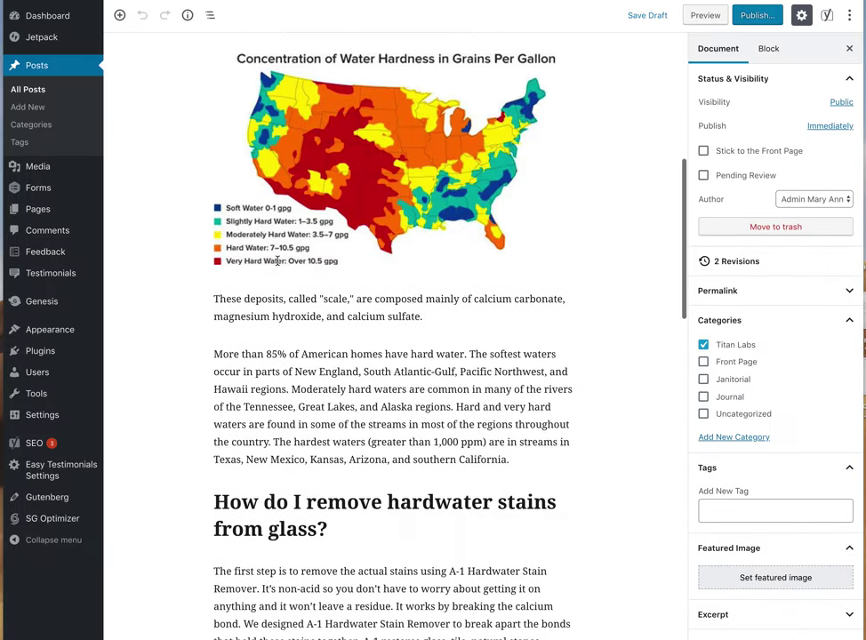
pyautogui.scroll(10, 277, 261)
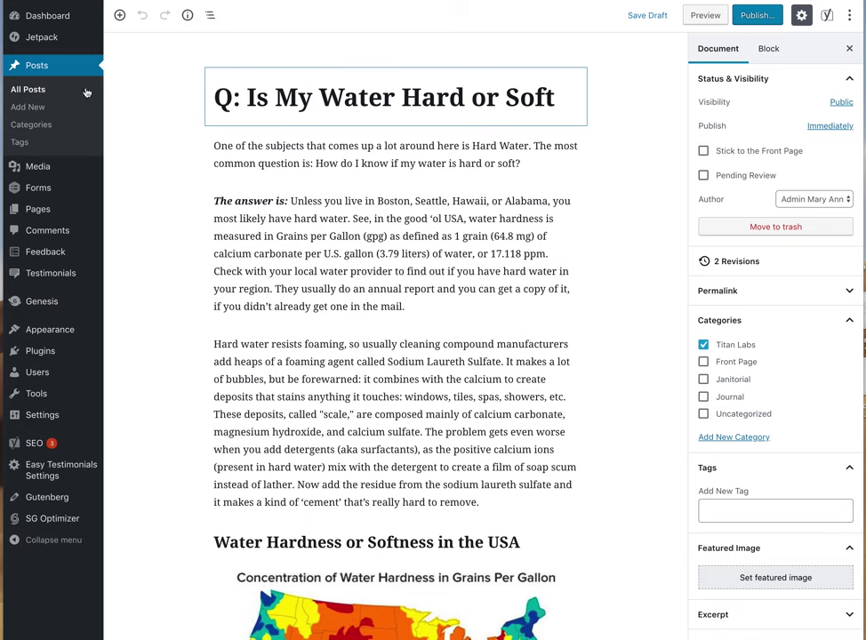
pyautogui.click(36, 110)
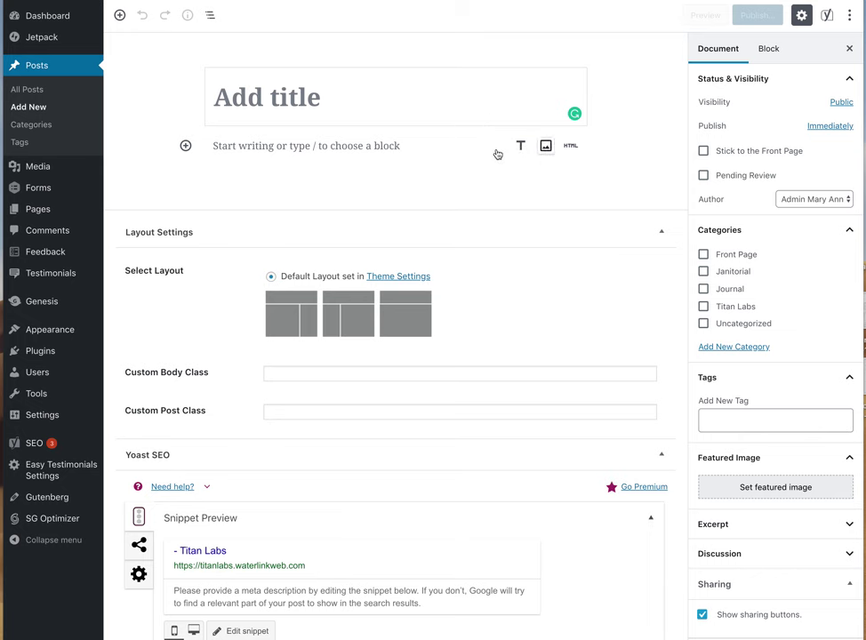
pyautogui.click(27, 91)
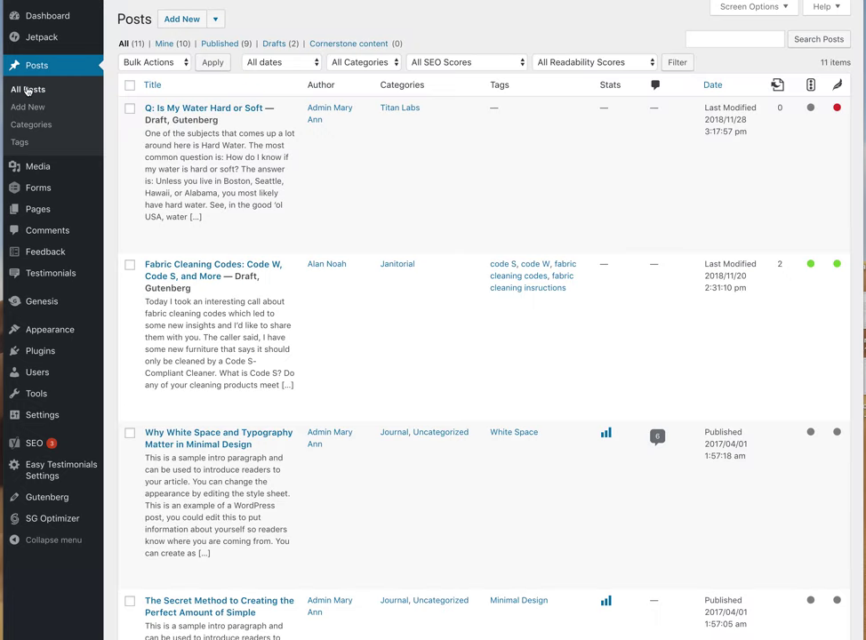
pyautogui.click(152, 230)
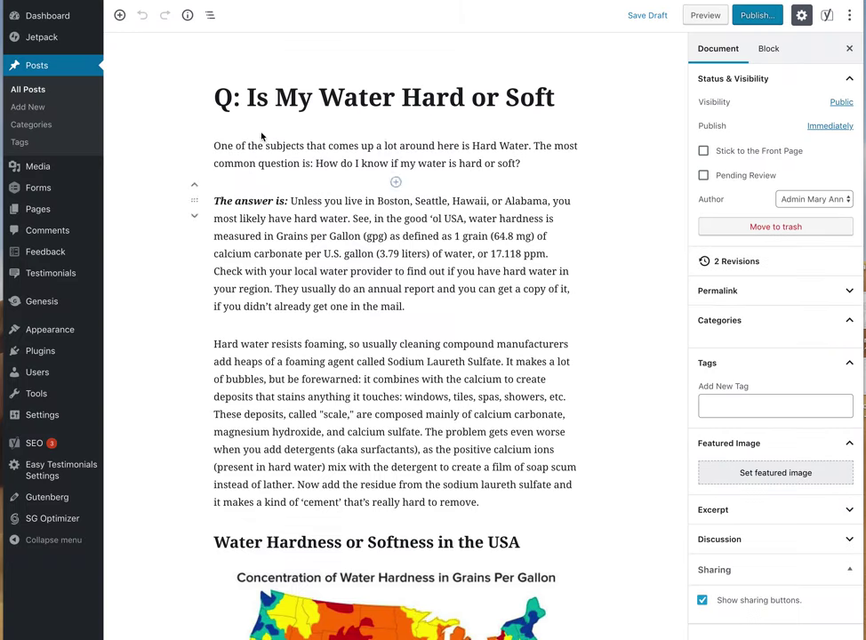
pyautogui.click(401, 98)
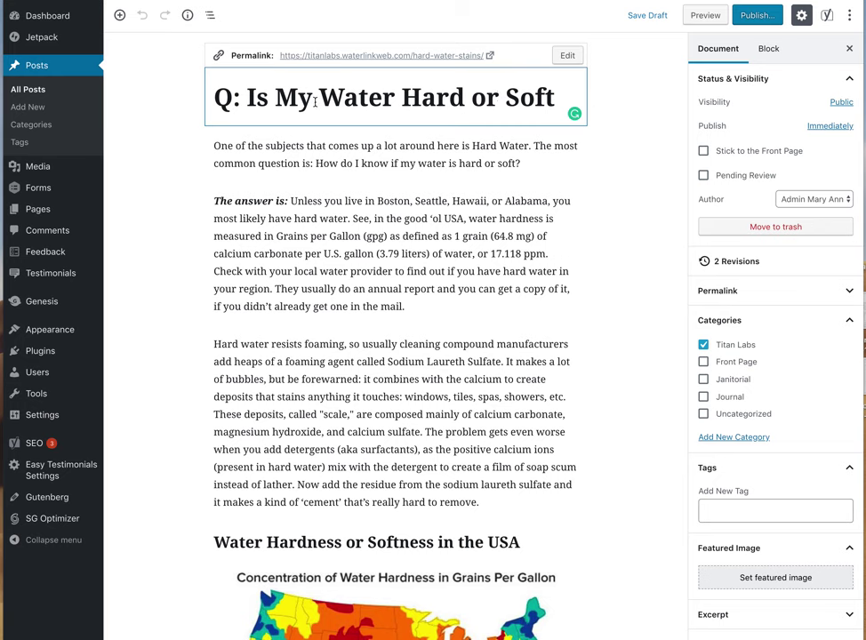
# Replace 'Q: Is My' in the title with 'How to Know if Your' to show the permalink
pyautogui.moveTo(318, 96); pyautogui.dragTo(217, 101)
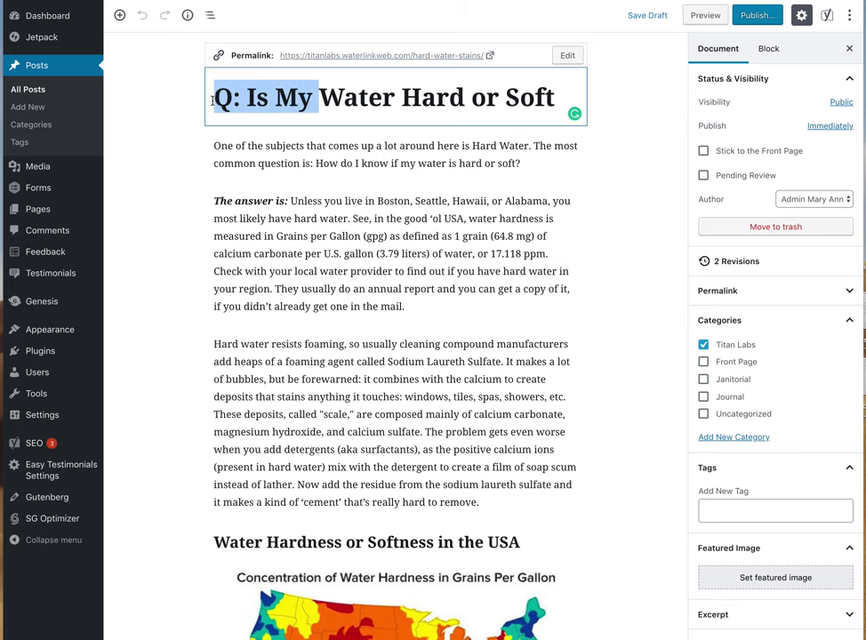
pyautogui.write('Ho')
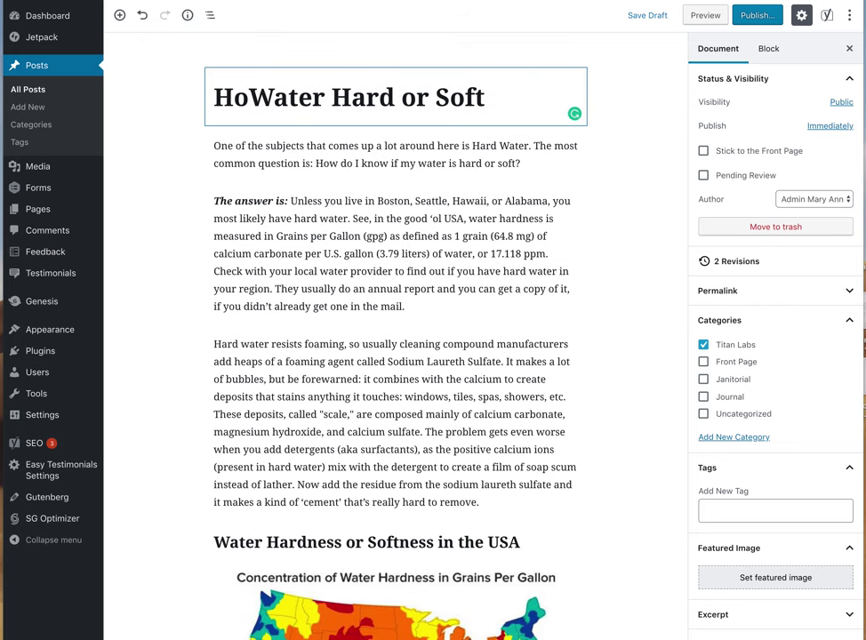
pyautogui.write('w to Know')
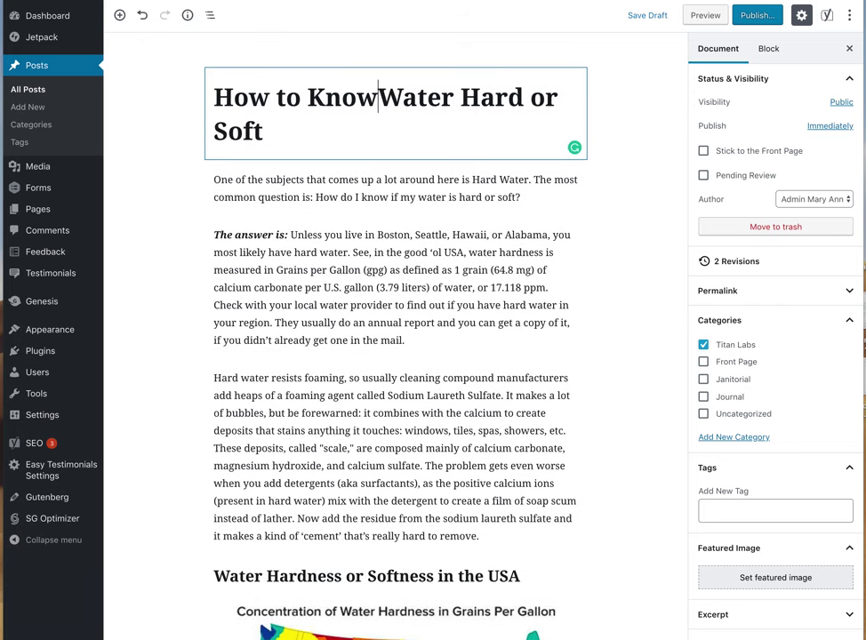
pyautogui.write(' if Y')
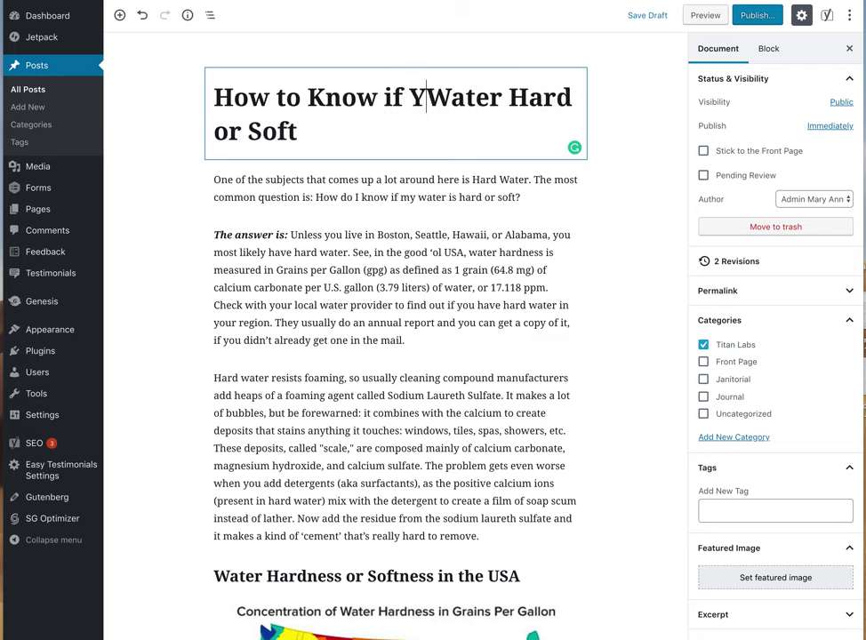
pyautogui.write('our')
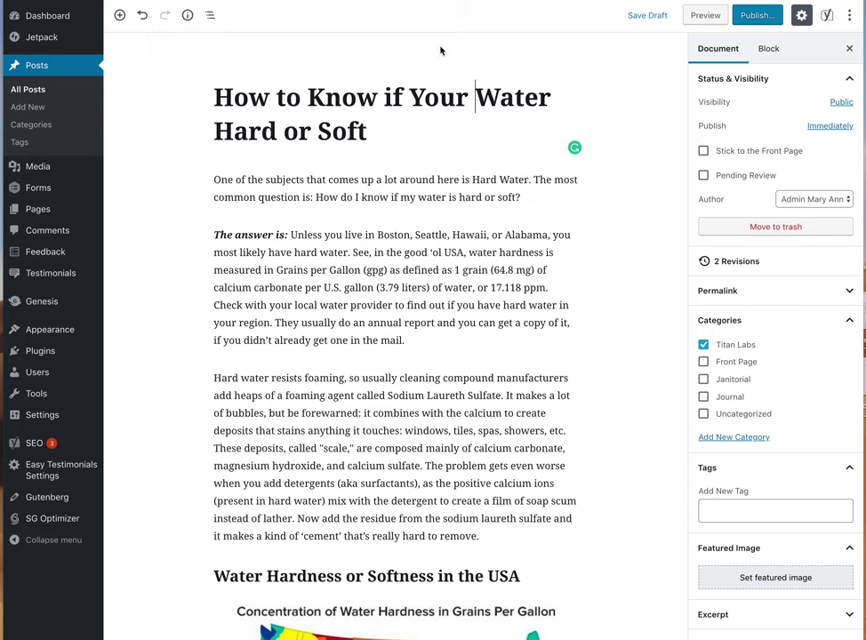
pyautogui.click(241, 269)
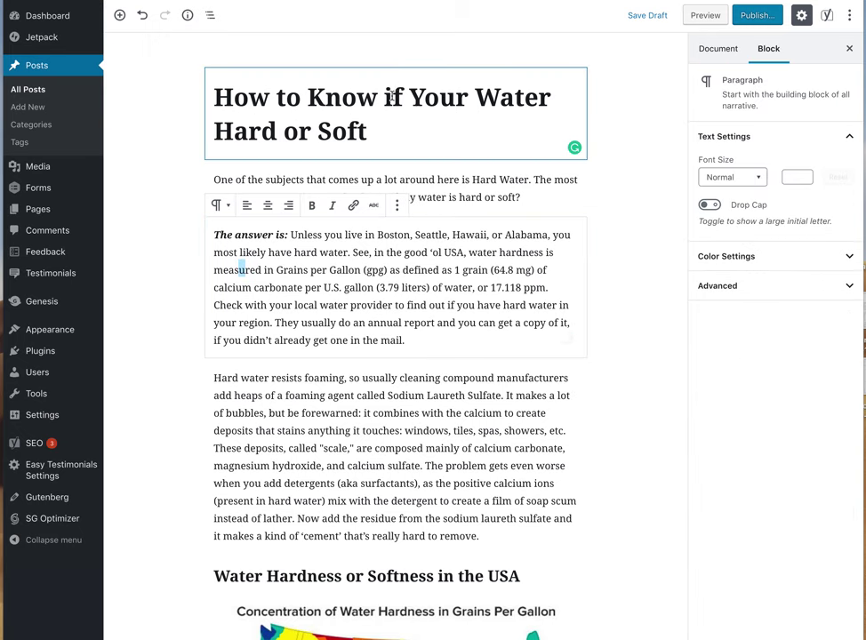
pyautogui.click(428, 102)
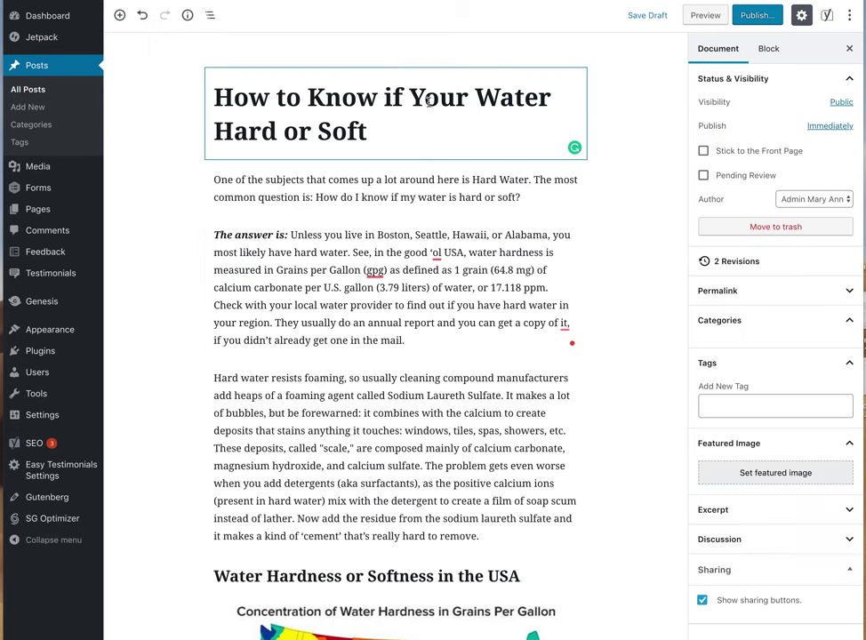
pyautogui.click(437, 180)
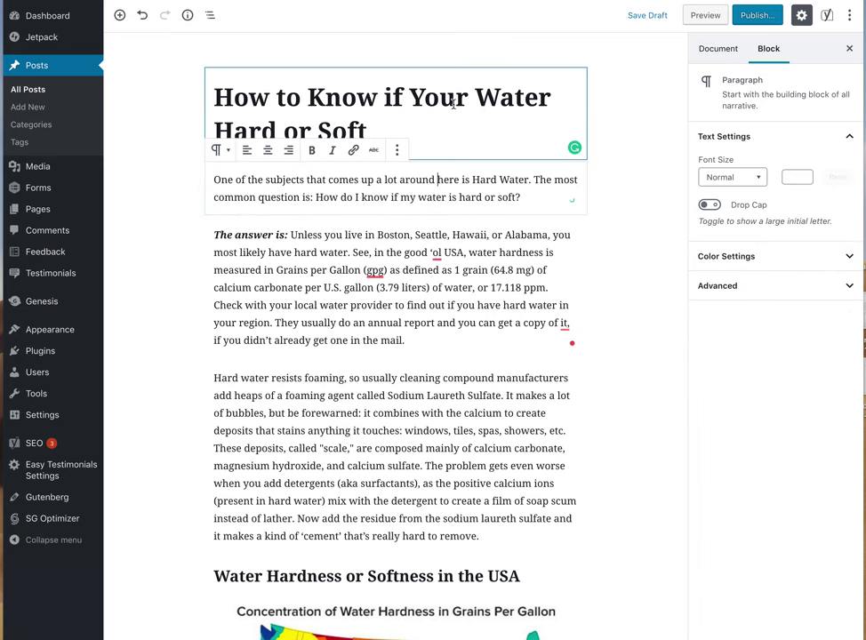
pyautogui.click(456, 97)
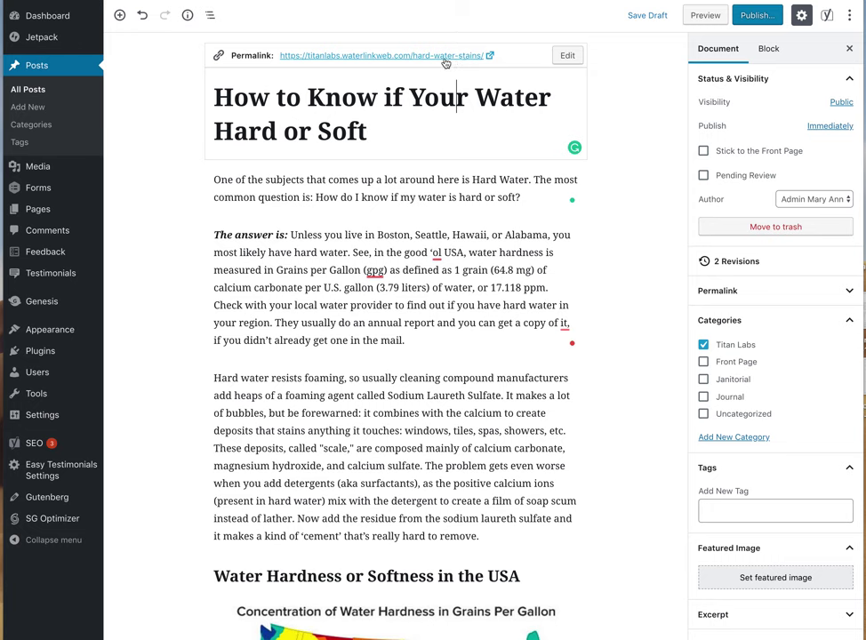
# Rewrite the permalink slug as how-to-know-if-your-water-is-hard-or-soft and save it
pyautogui.click(568, 55)
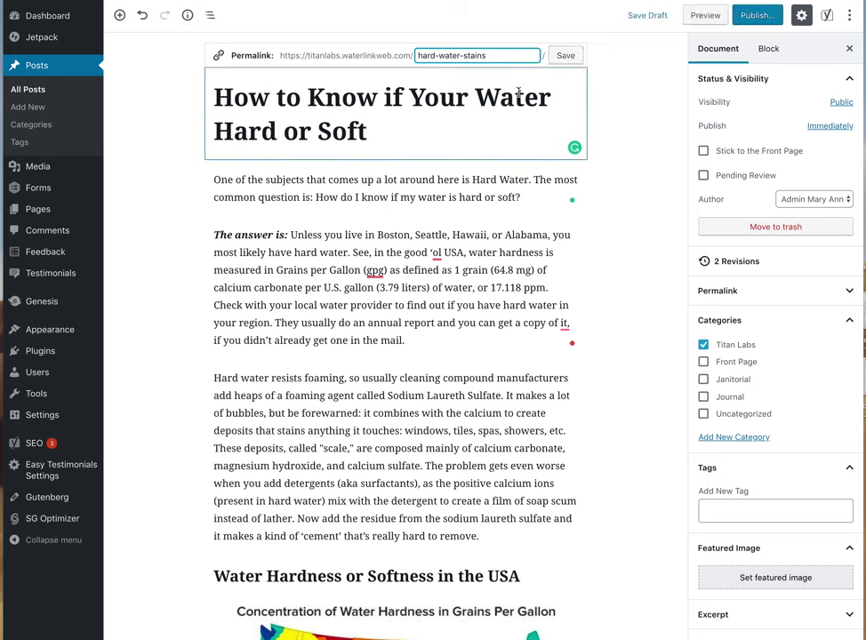
pyautogui.click(417, 55)
pyautogui.write('how')
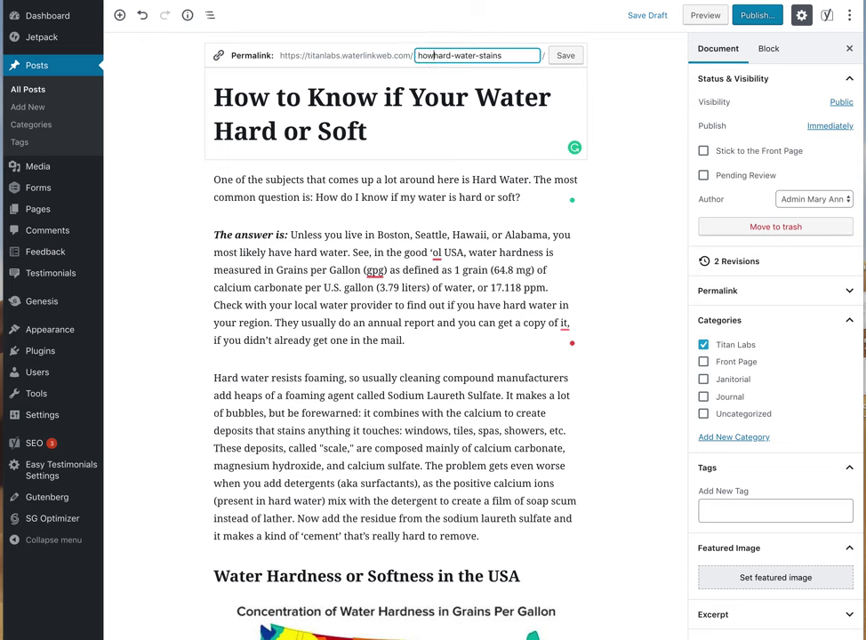
pyautogui.write('-to-know')
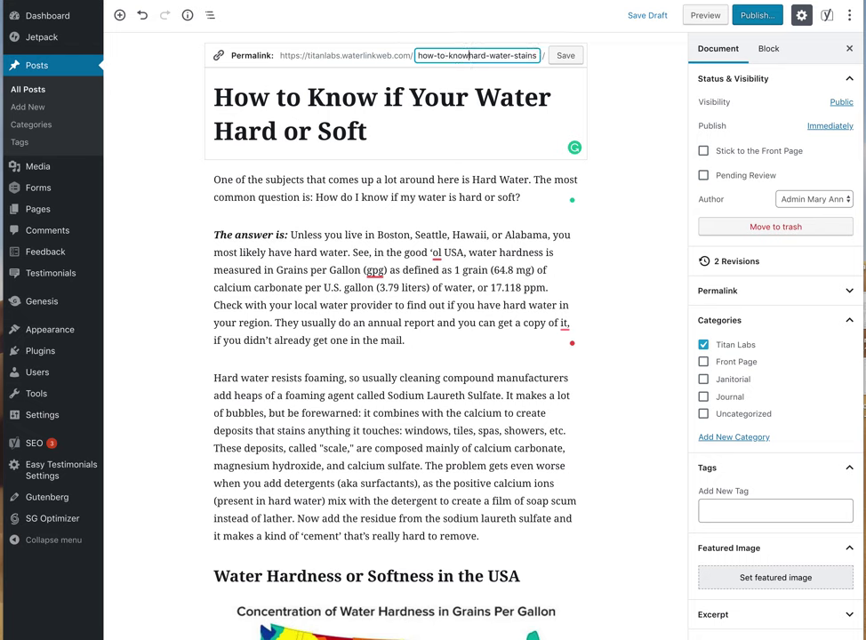
pyautogui.write('-')
pyautogui.write('if-your')
pyautogui.write('-water')
pyautogui.write('-is')
pyautogui.write('-')
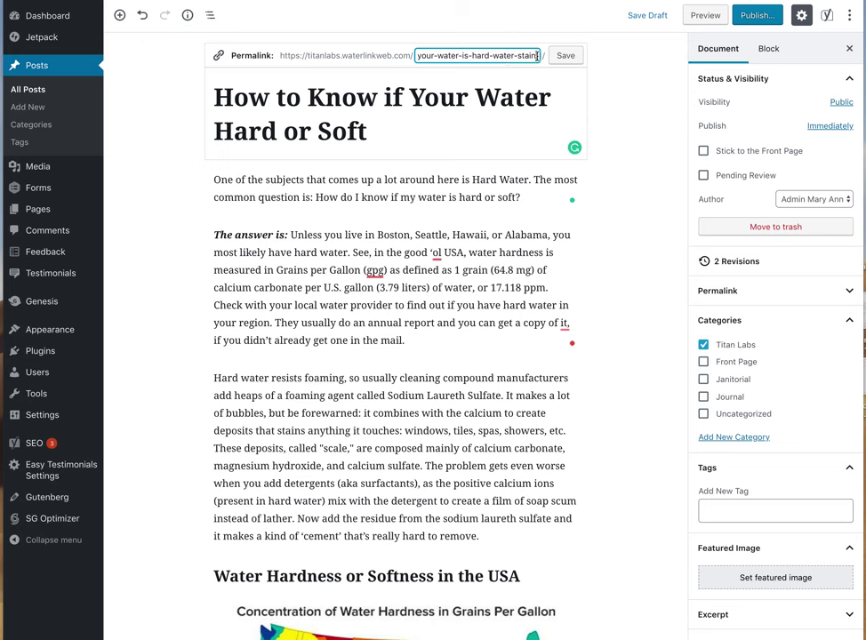
pyautogui.press('BackSpace')
pyautogui.press('BackSpace')
pyautogui.press('BackSpace')
pyautogui.press('BackSpace')
pyautogui.press('BackSpace')
pyautogui.press('BackSpace')
pyautogui.press('BackSpace')
pyautogui.press('BackSpace')
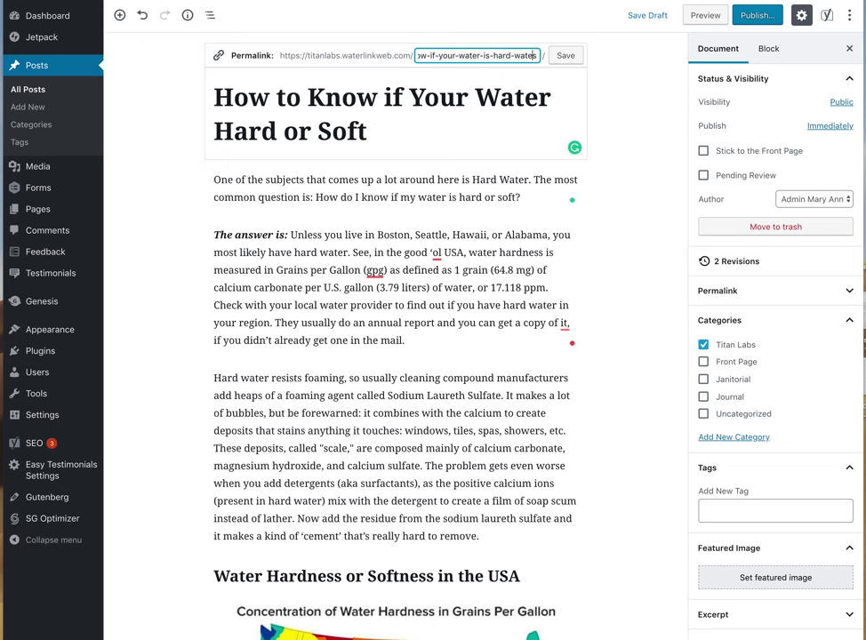
pyautogui.press('BackSpace')
pyautogui.press('BackSpace')
pyautogui.press('BackSpace')
pyautogui.write('s')
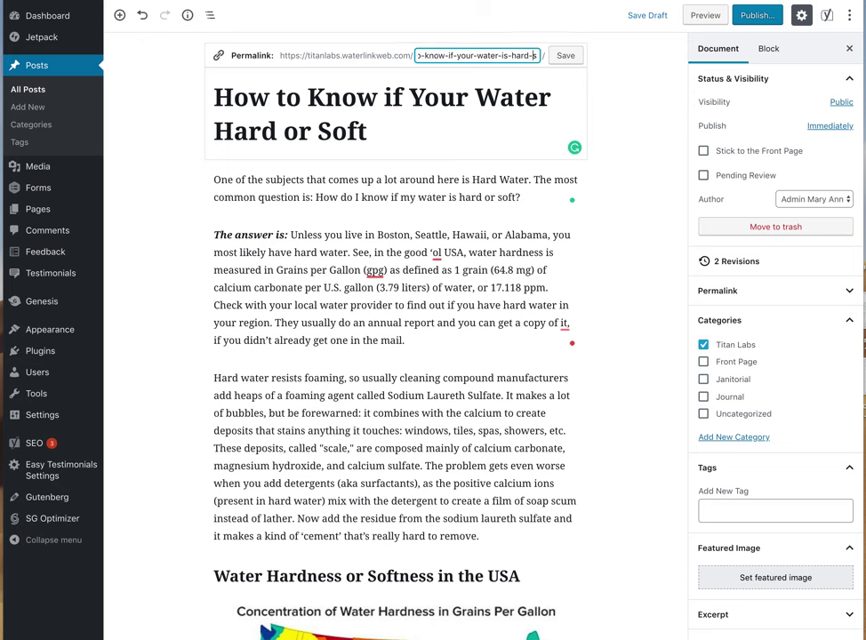
pyautogui.write('or')
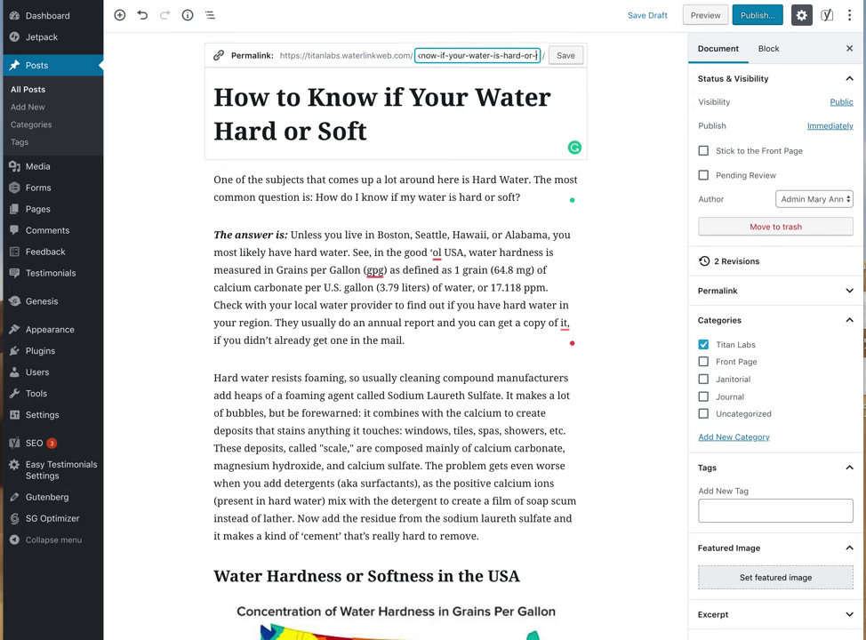
pyautogui.write('-')
pyautogui.press('End')
pyautogui.write('oft')
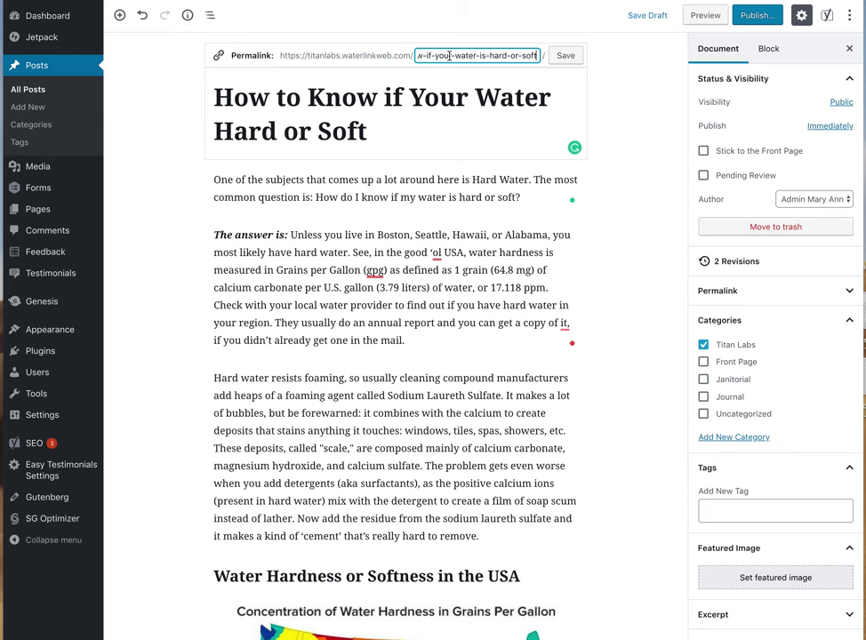
pyautogui.press('Left')
pyautogui.press('Left')
pyautogui.press('Left')
pyautogui.press('Left')
pyautogui.press('Left')
pyautogui.press('Left')
pyautogui.press('Left')
pyautogui.press('Left')
pyautogui.press('Left')
pyautogui.press('Left')
pyautogui.press('Left')
pyautogui.press('Left')
pyautogui.press('Left')
pyautogui.press('Left')
pyautogui.press('Left')
pyautogui.press('Left')
pyautogui.press('Left')
pyautogui.press('Left')
pyautogui.press('Left')
pyautogui.press('Left')
pyautogui.press('Right')
pyautogui.press('Right')
pyautogui.press('Right')
pyautogui.press('Right')
pyautogui.press('Right')
pyautogui.press('Right')
pyautogui.press('Right')
pyautogui.press('Right')
pyautogui.press('Right')
pyautogui.press('Right')
pyautogui.press('Right')
pyautogui.press('Right')
pyautogui.press('Right')
pyautogui.press('Right')
pyautogui.press('Right')
pyautogui.press('Right')
pyautogui.press('Right')
pyautogui.press('Right')
pyautogui.press('Right')
pyautogui.press('Right')
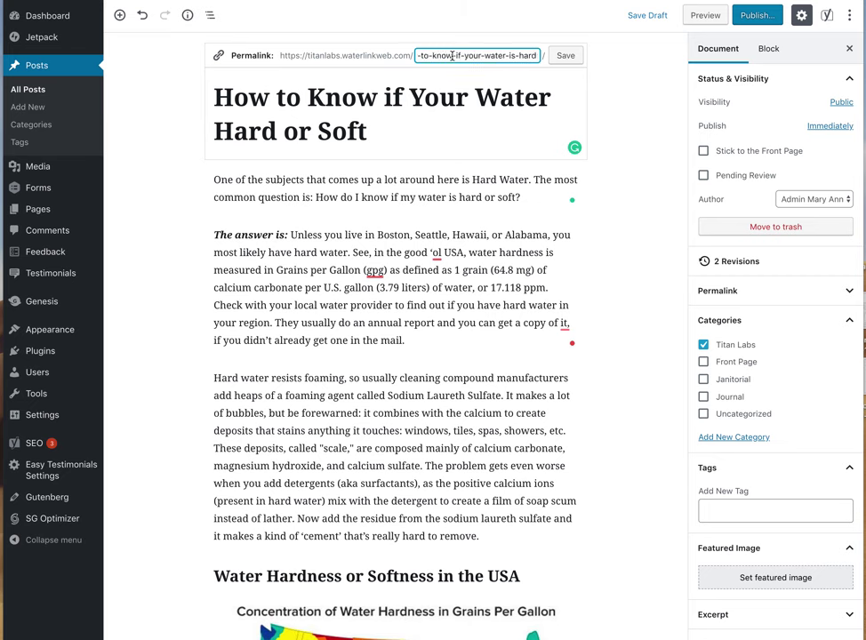
pyautogui.click(569, 59)
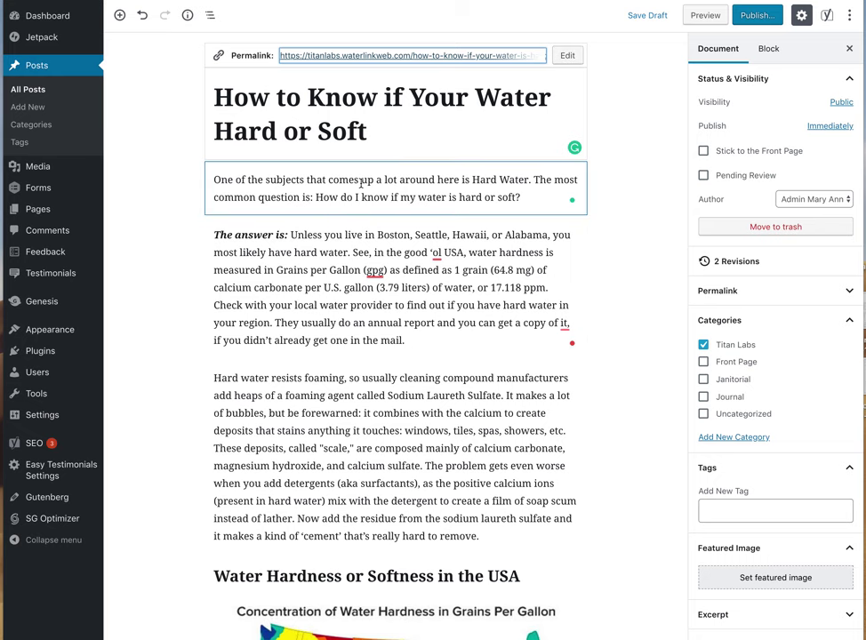
pyautogui.click(246, 183)
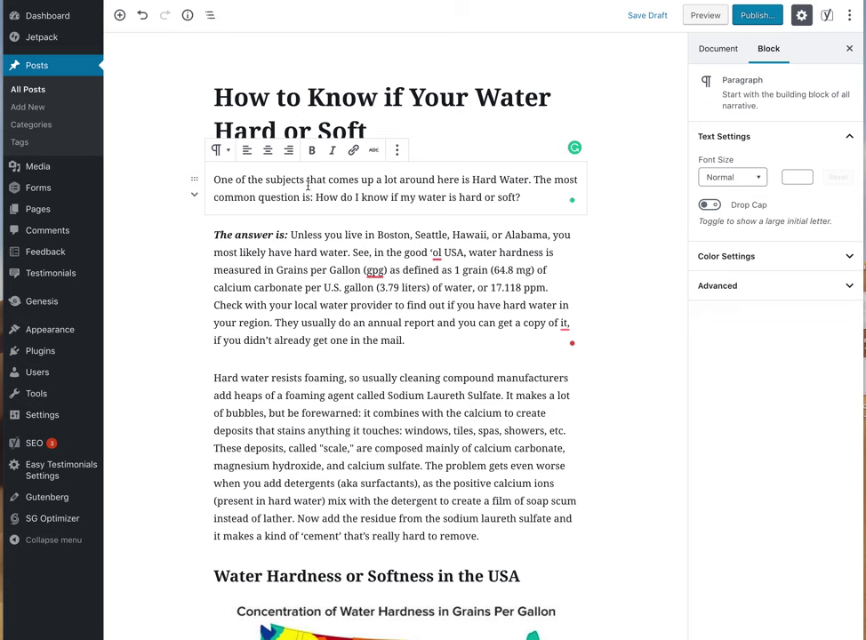
pyautogui.click(193, 197)
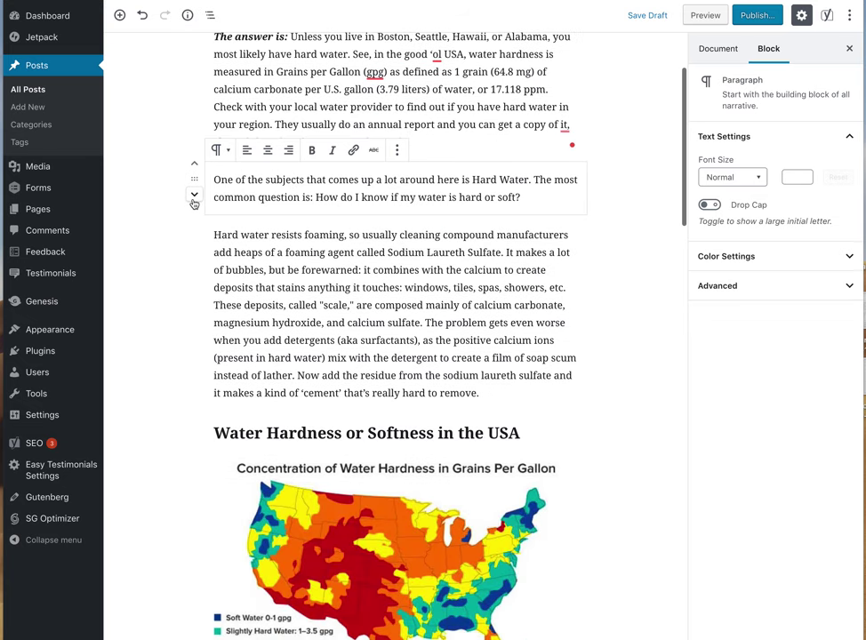
pyautogui.click(194, 197)
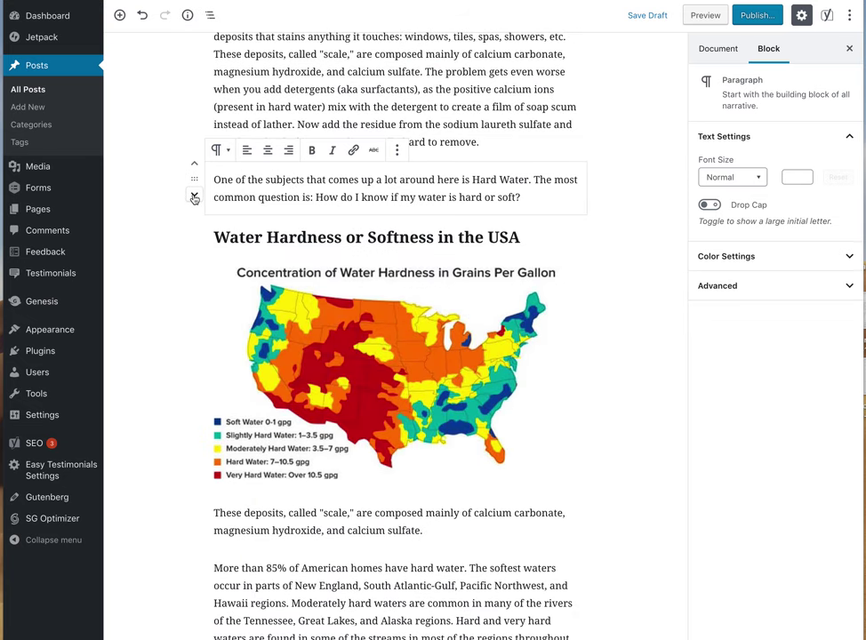
pyautogui.click(194, 163)
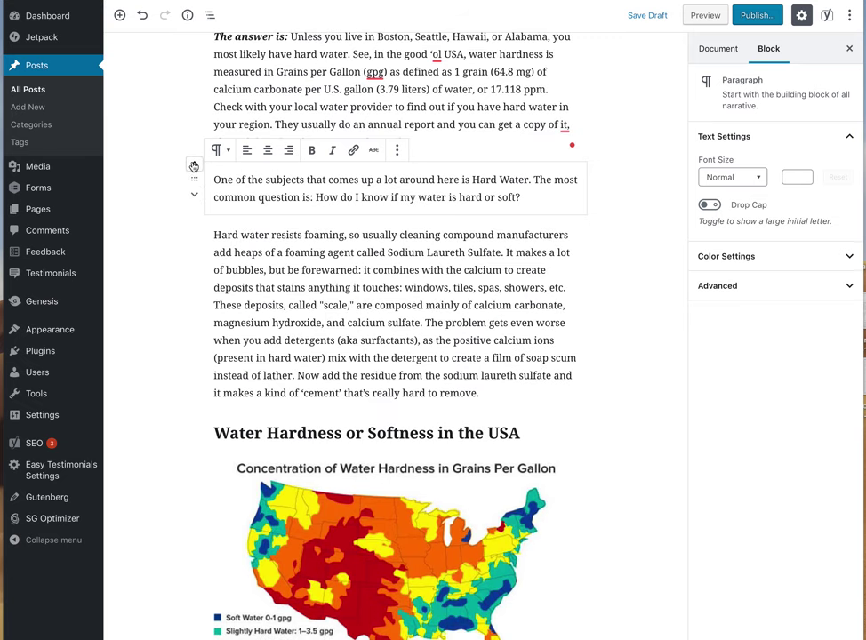
pyautogui.click(194, 165)
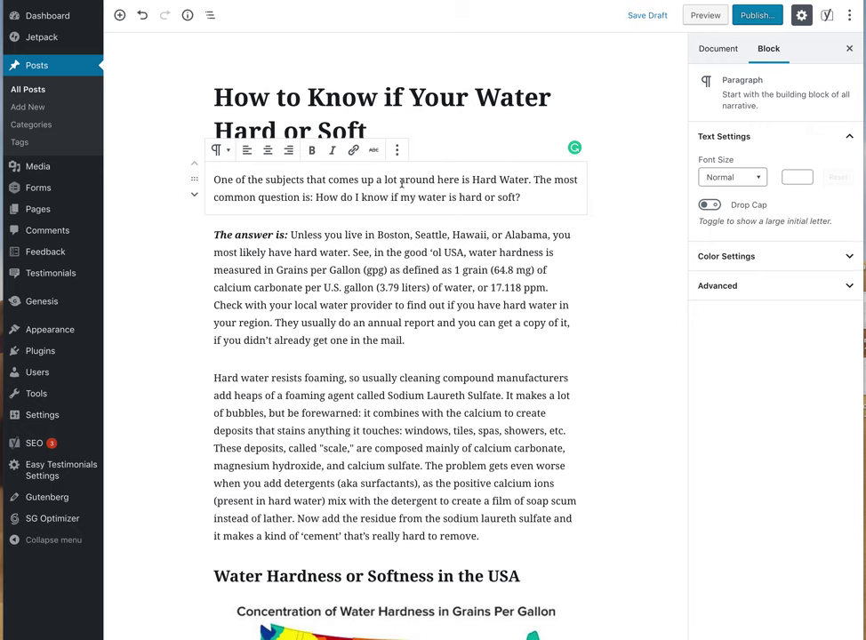
# Accept Grammarly's 'Remove the comma' fix on 'it,' in the answer paragraph
pyautogui.scroll(-1, 405, 247)
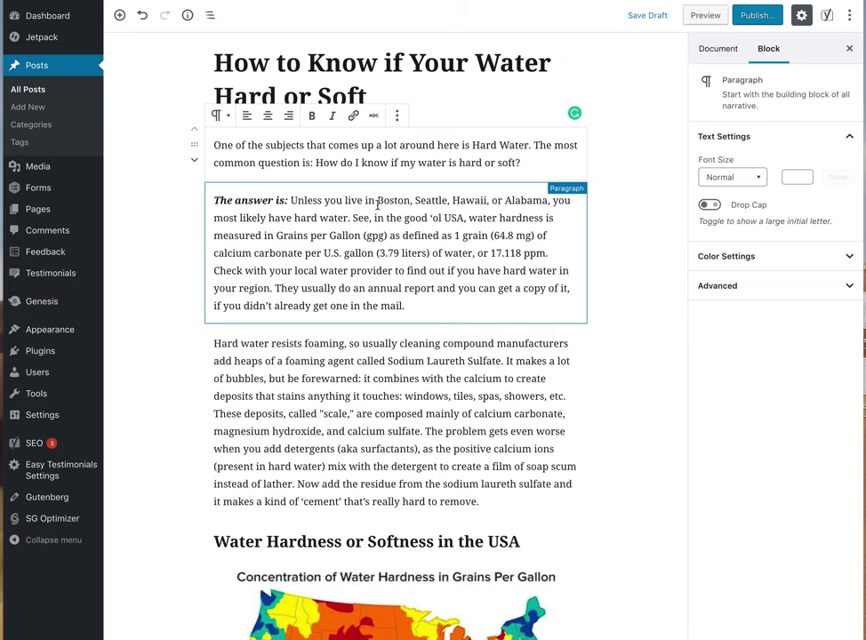
pyautogui.moveTo(215, 201); pyautogui.dragTo(293, 204)
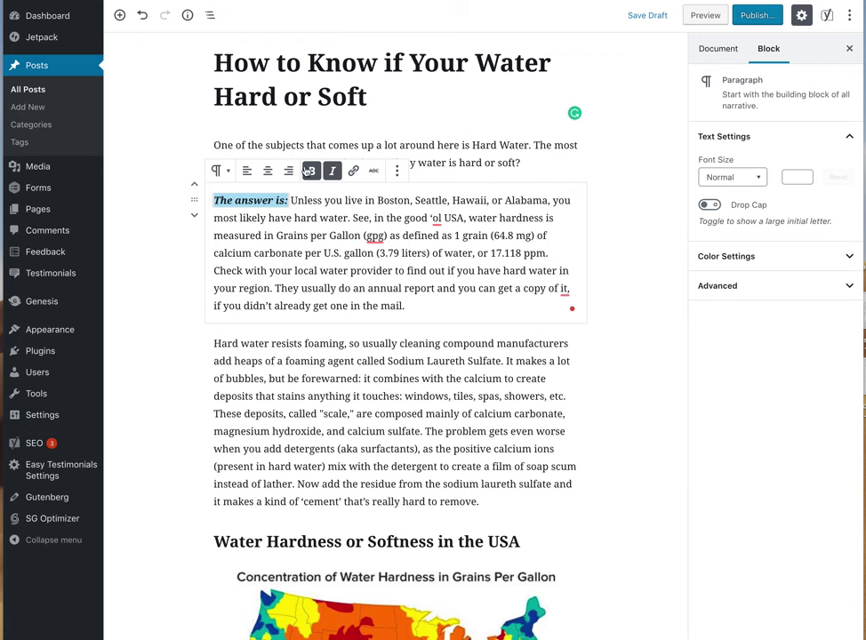
pyautogui.click(349, 254)
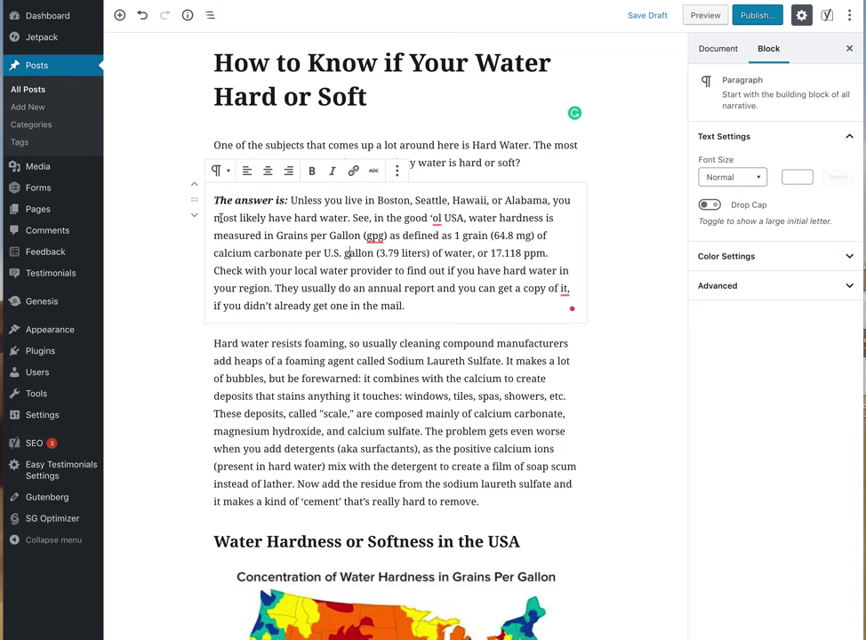
pyautogui.scroll(-1, 302, 218)
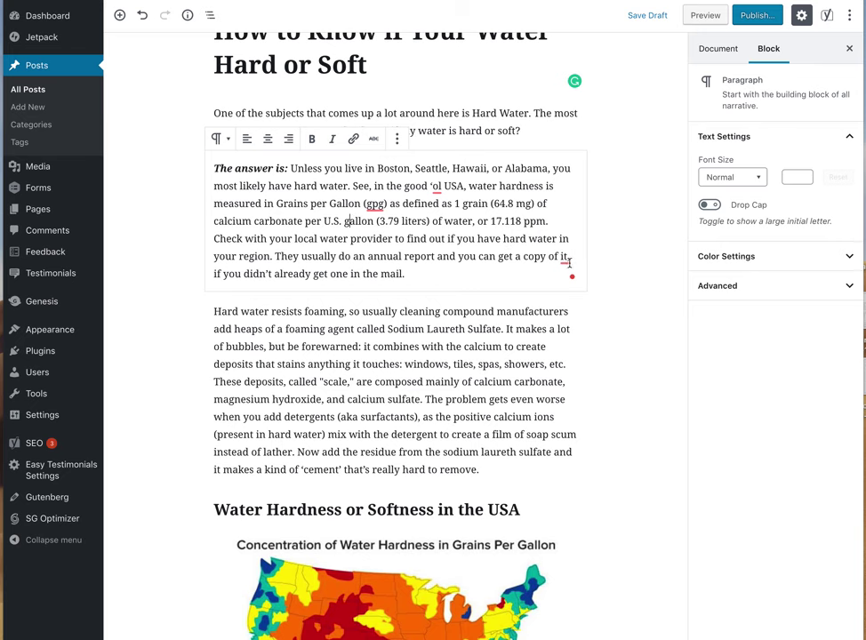
pyautogui.moveTo(563, 257)
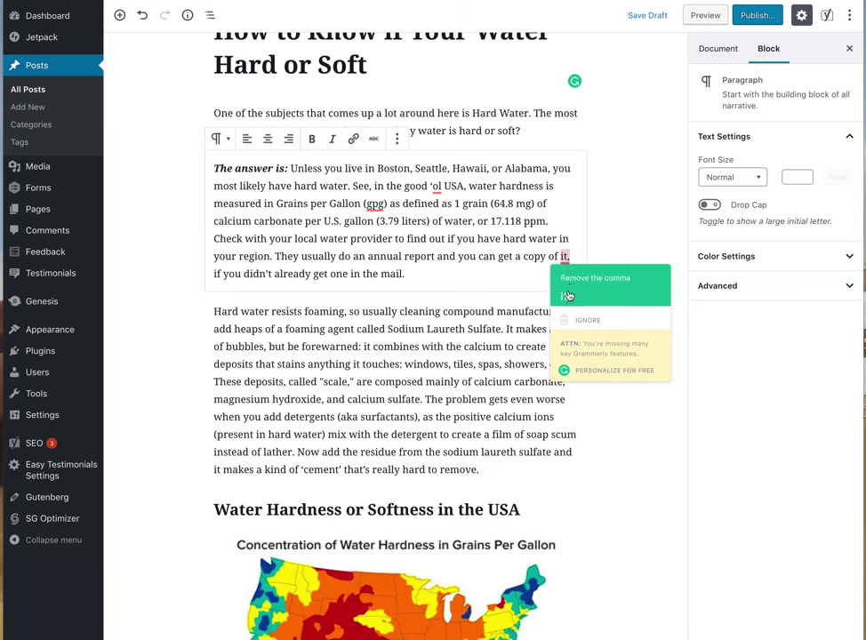
pyautogui.click(568, 295)
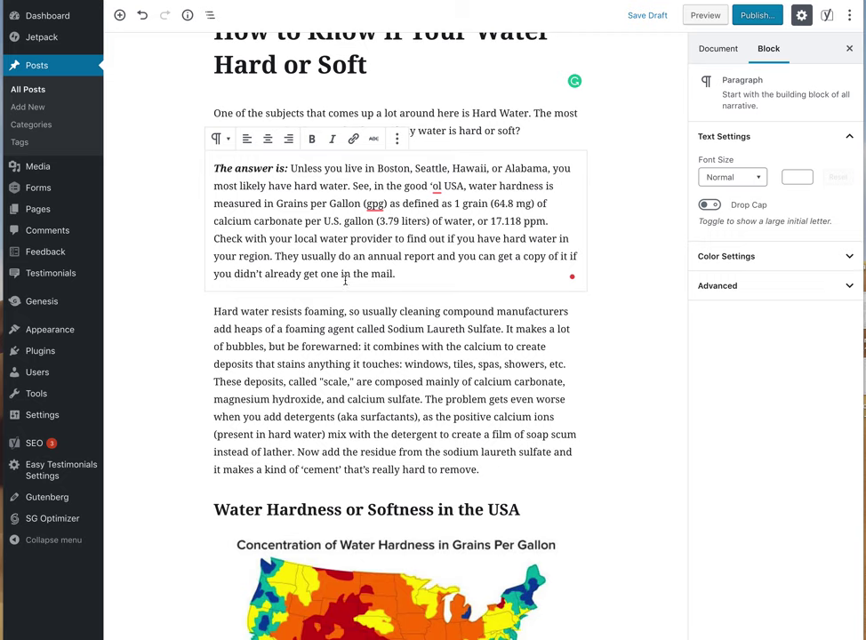
pyautogui.scroll(-5, 345, 280)
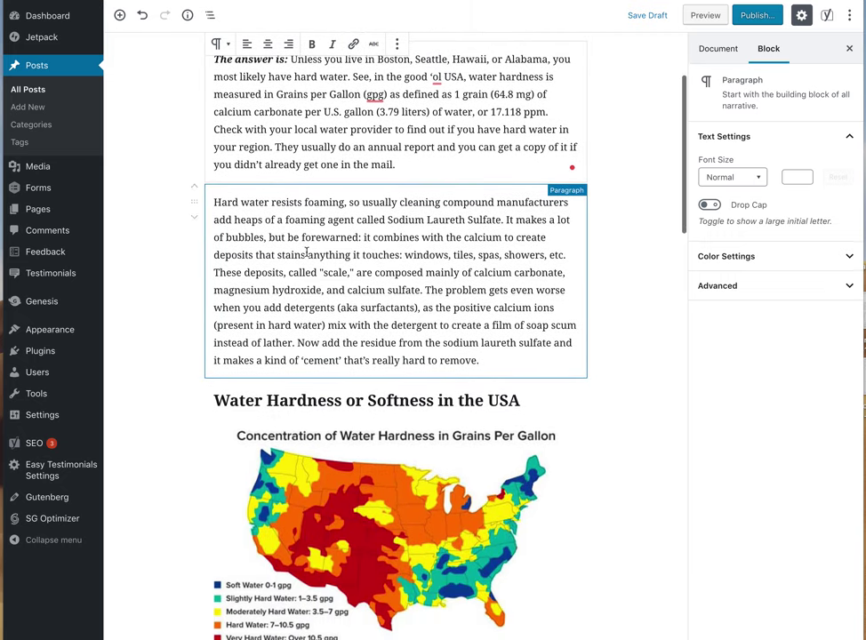
pyautogui.scroll(3, 309, 240)
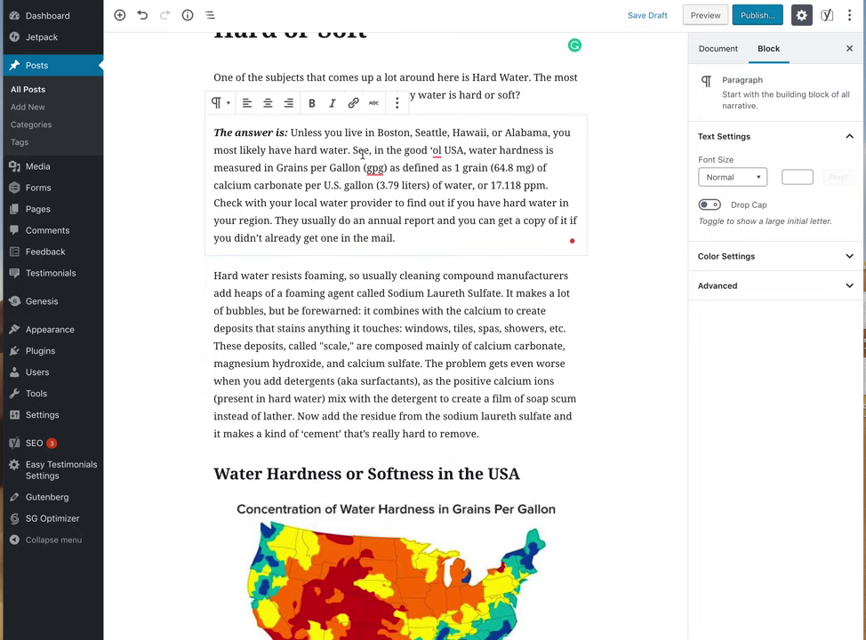
pyautogui.scroll(3, 363, 153)
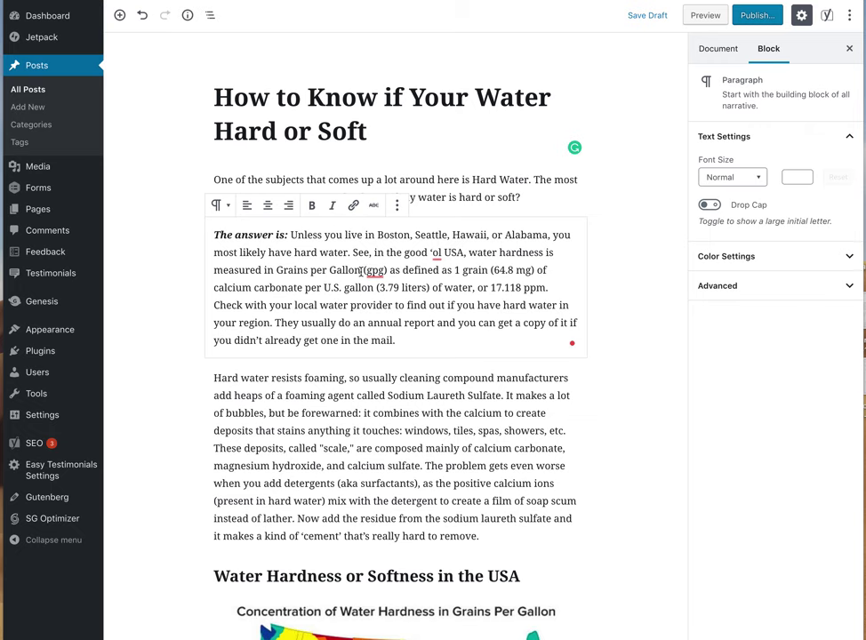
pyautogui.scroll(-2, 360, 271)
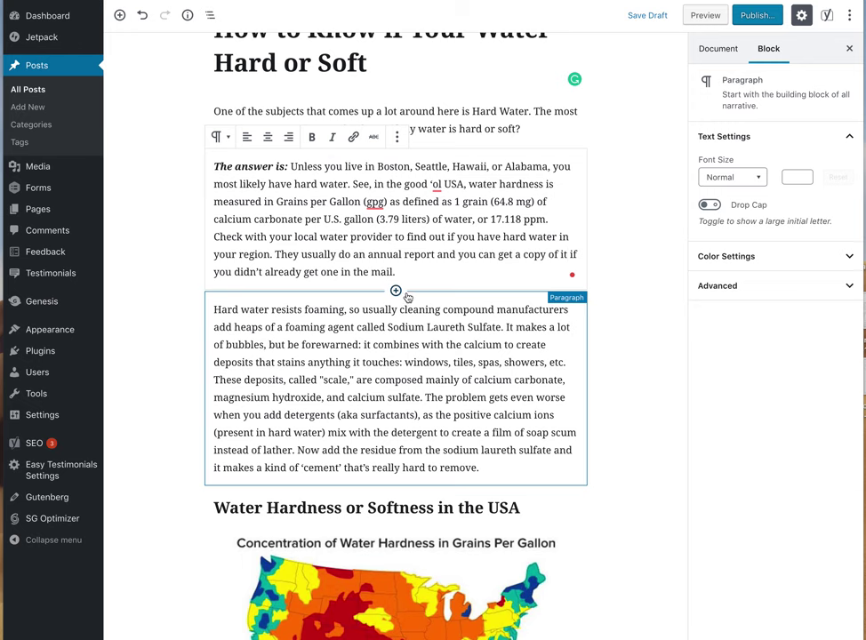
# Insert an H2 heading 'Characteristics of Hard Water' above the Hard water paragraph
pyautogui.click(396, 292)
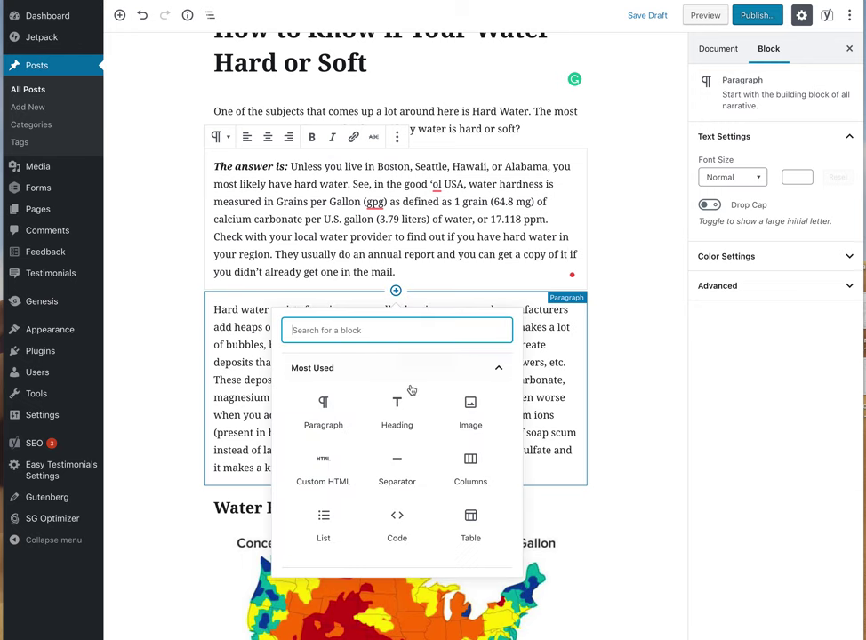
pyautogui.click(396, 413)
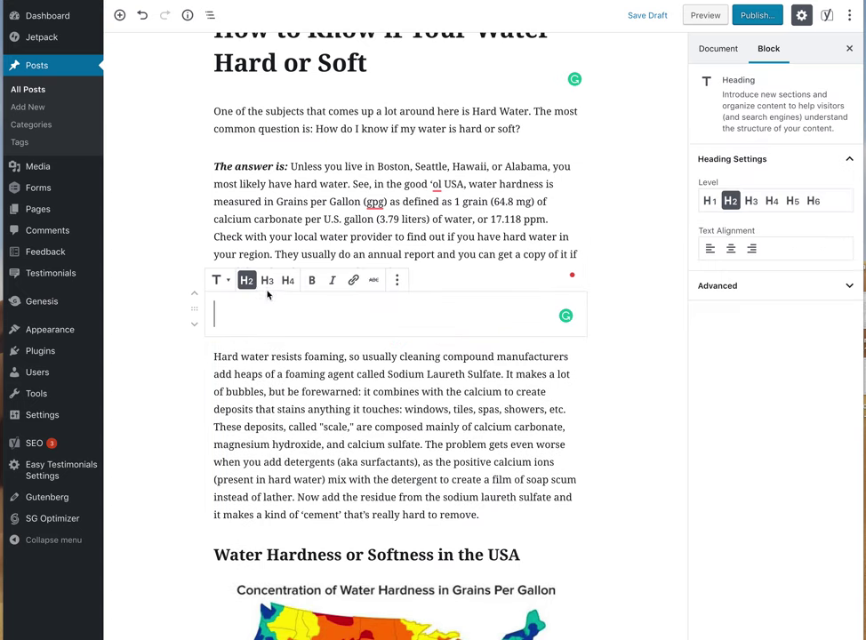
pyautogui.write('jk')
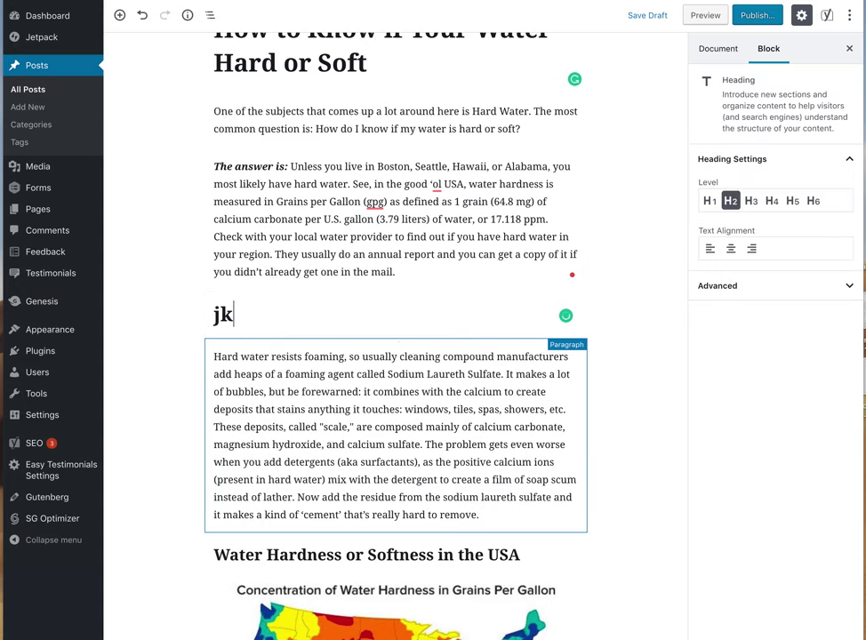
pyautogui.press('BackSpace')
pyautogui.press('BackSpace')
pyautogui.write('Character')
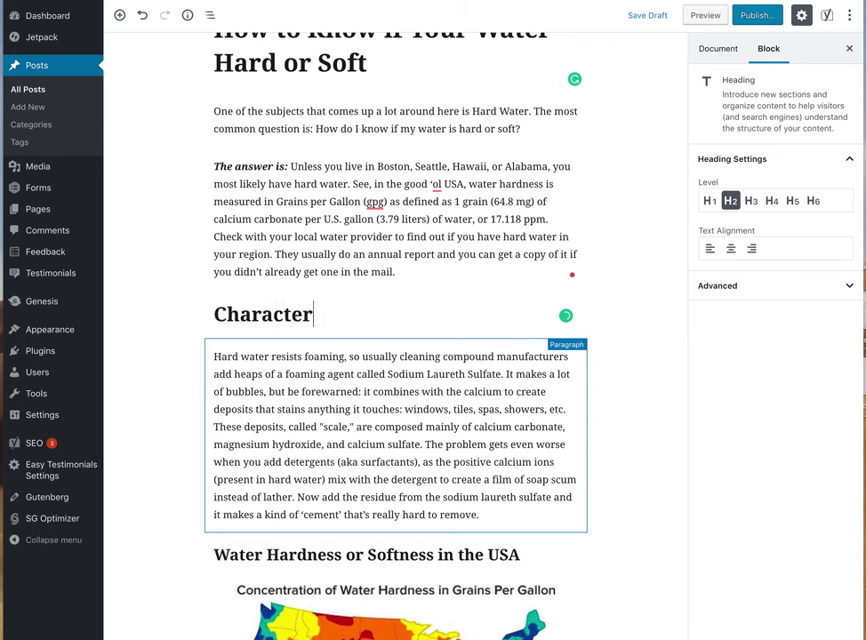
pyautogui.write('istics of ')
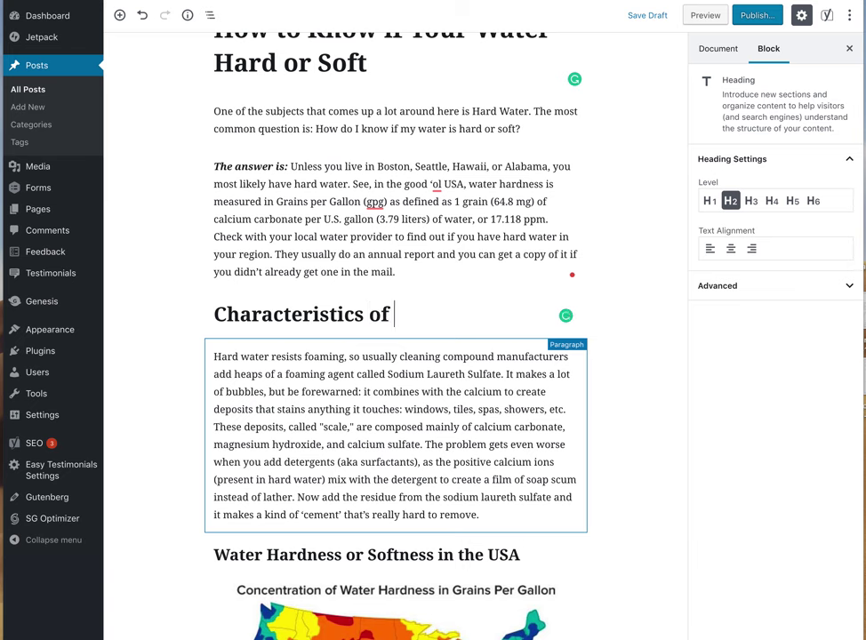
pyautogui.write('Hard')
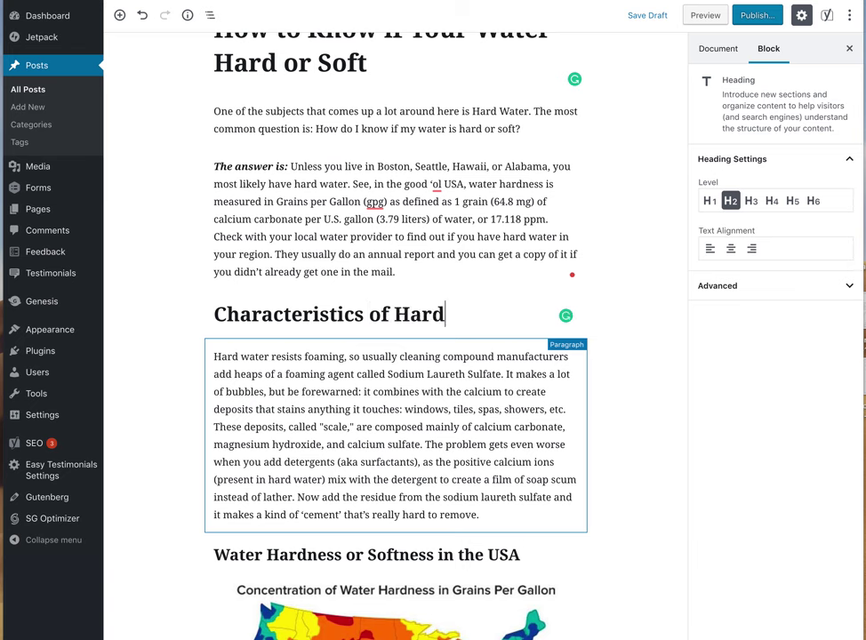
pyautogui.write(' Water')
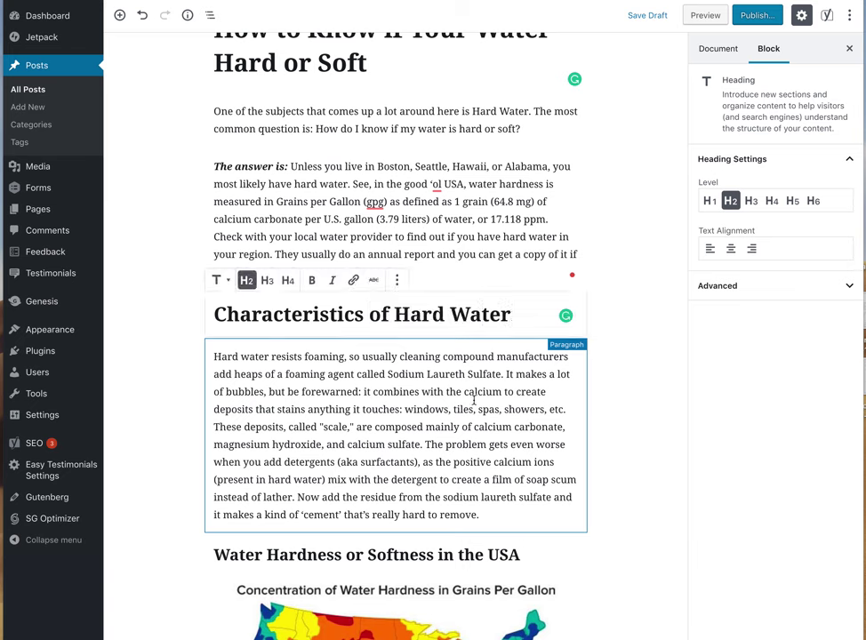
pyautogui.scroll(2, 490, 347)
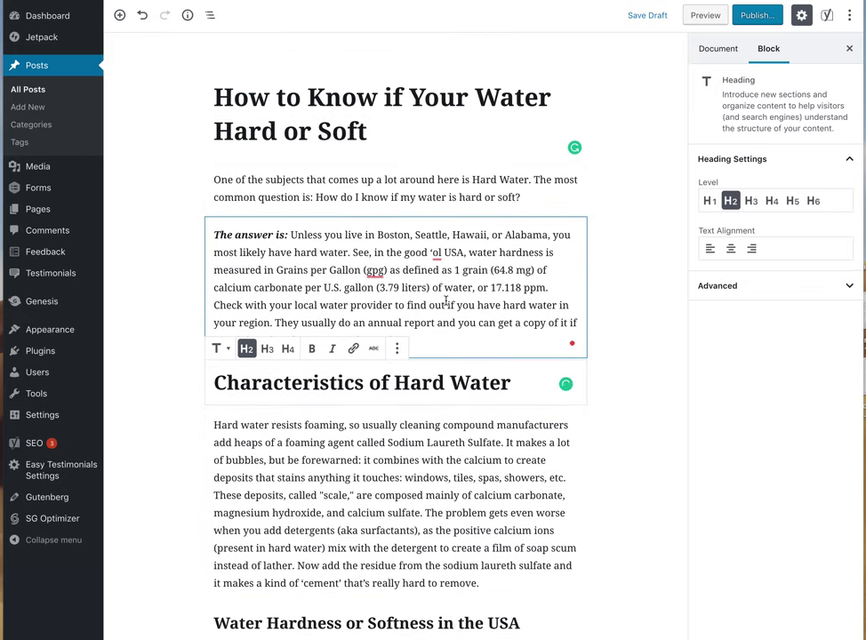
pyautogui.scroll(-4, 440, 298)
pyautogui.click(319, 311)
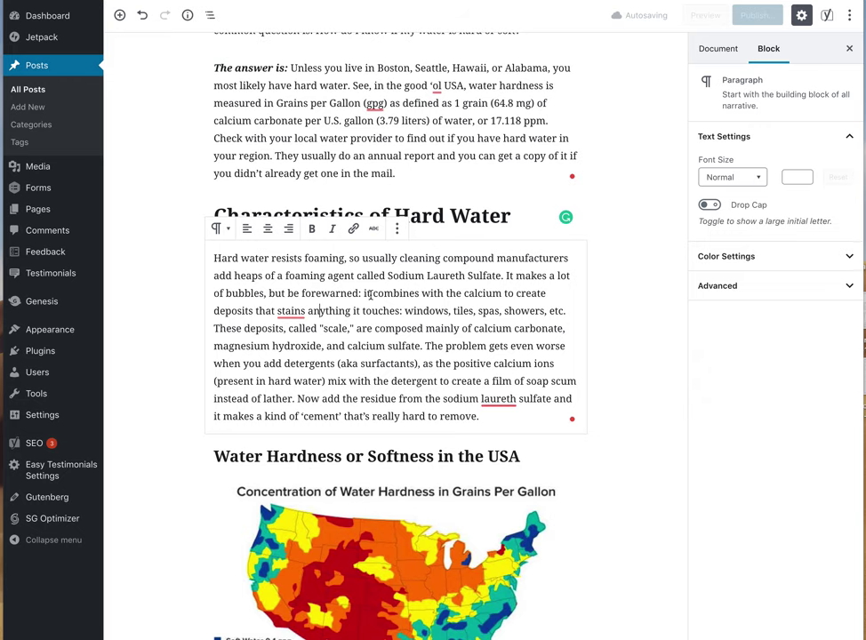
# Select the 'Water Hardness or Softness in the USA' heading block to make it level 3
pyautogui.scroll(-2, 370, 295)
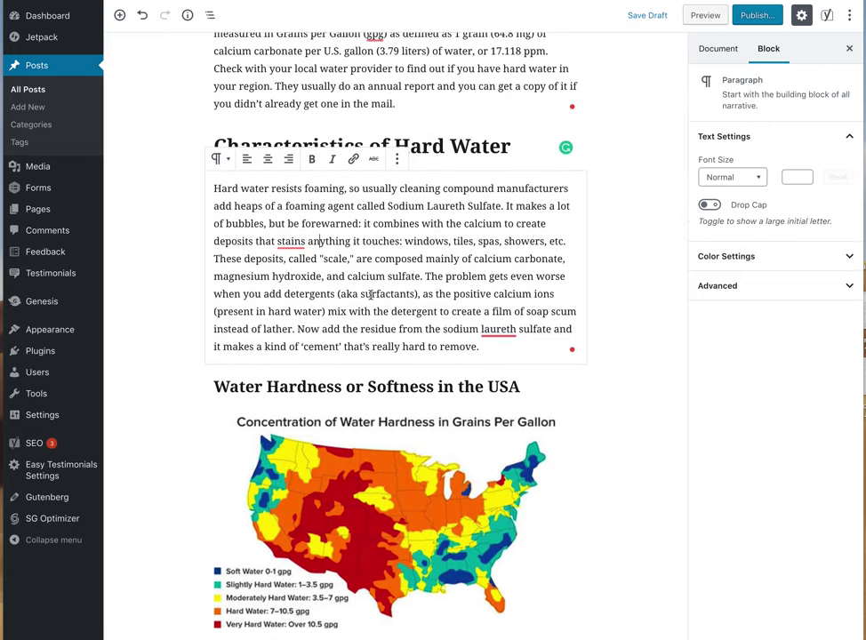
pyautogui.scroll(-3, 370, 295)
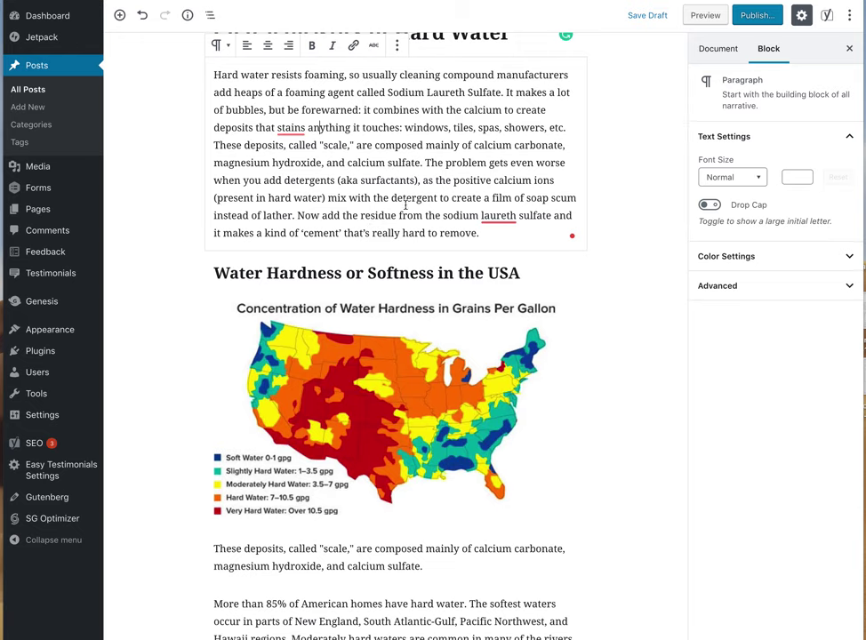
pyautogui.scroll(7, 405, 206)
pyautogui.scroll(-2, 402, 215)
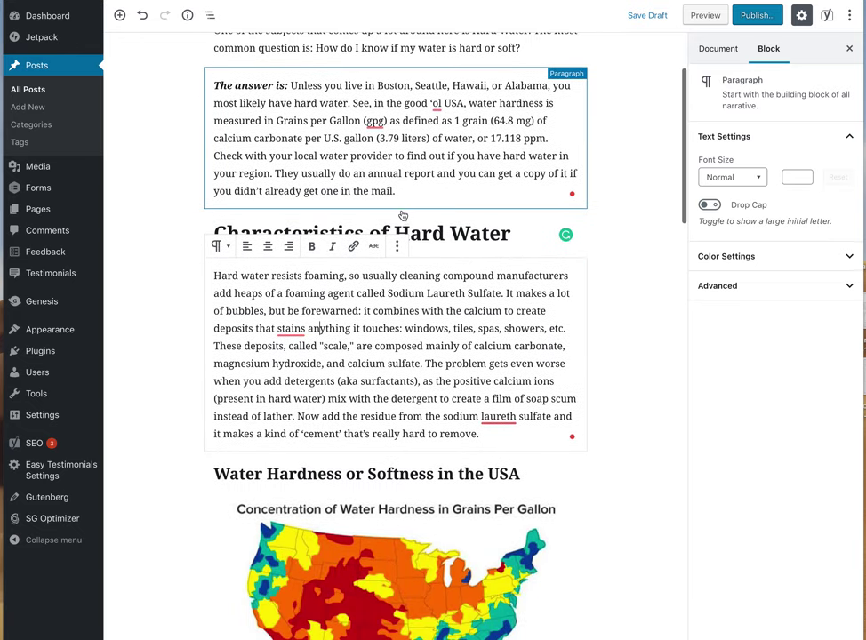
pyautogui.scroll(-4, 398, 329)
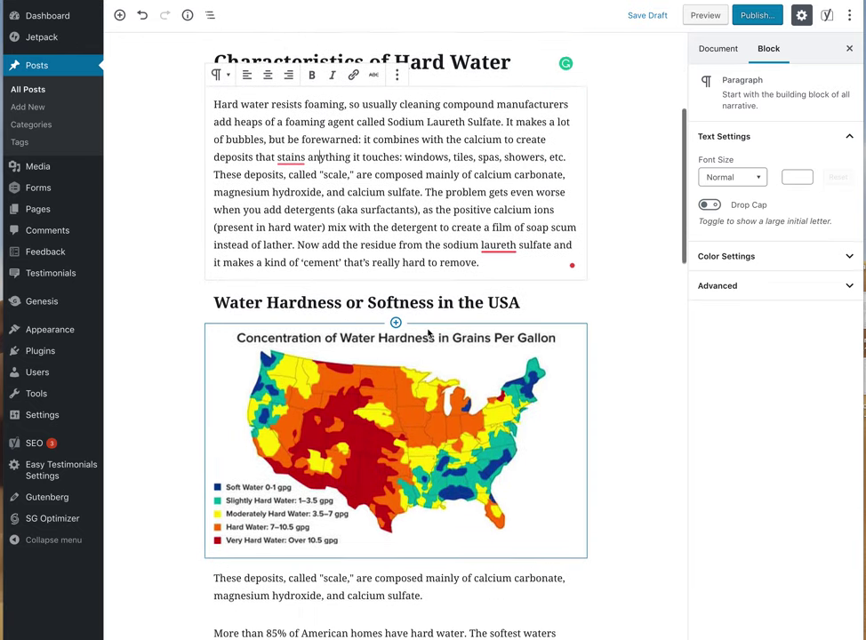
pyautogui.click(283, 303)
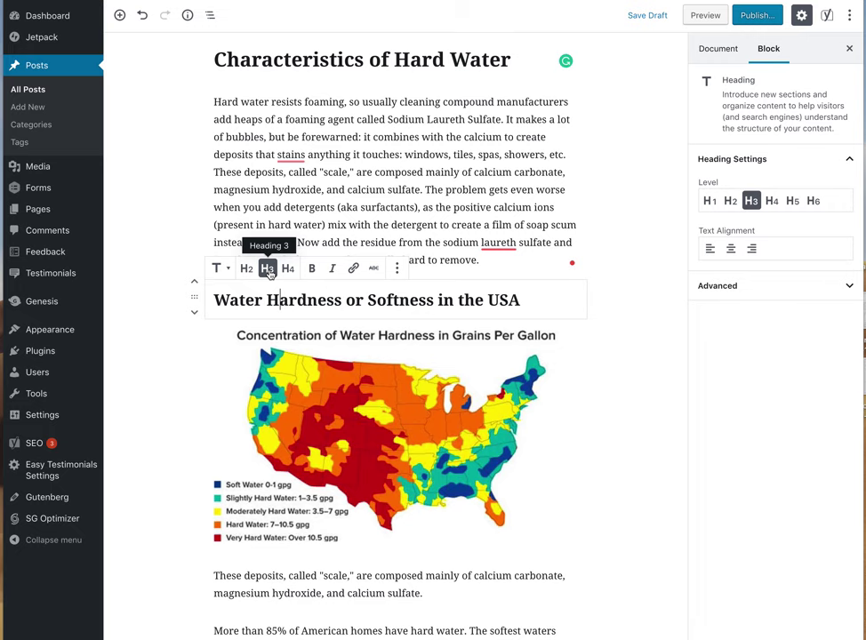
pyautogui.scroll(3, 478, 235)
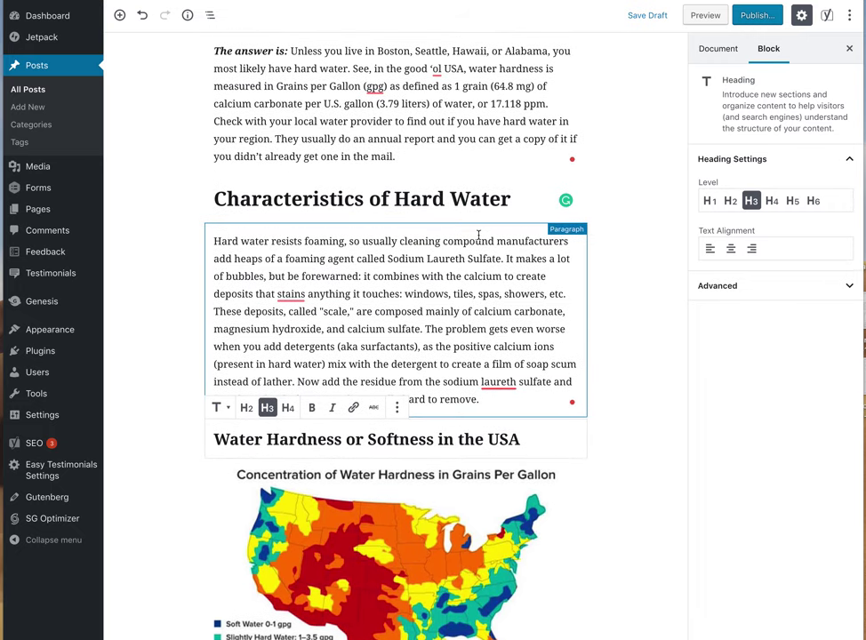
pyautogui.scroll(-2, 478, 234)
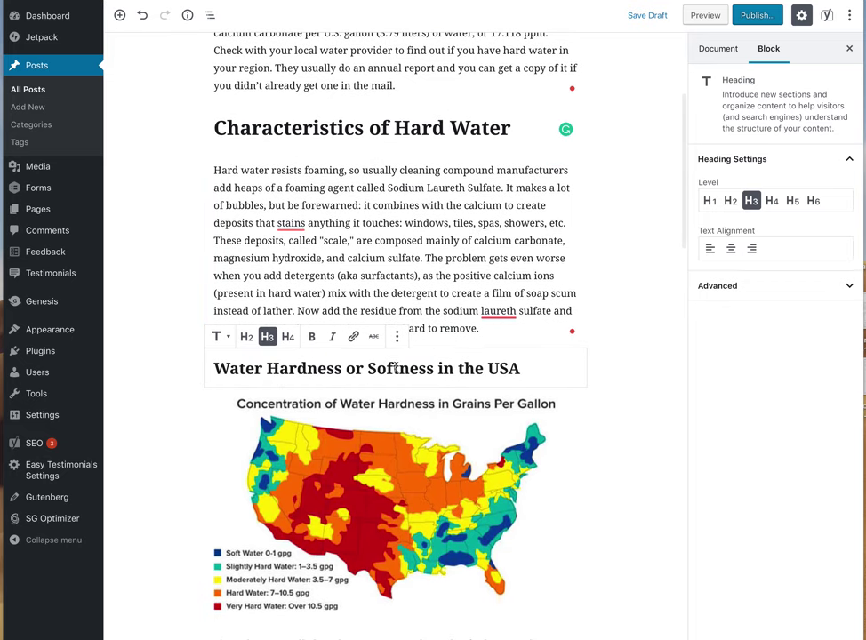
pyautogui.scroll(-4, 449, 291)
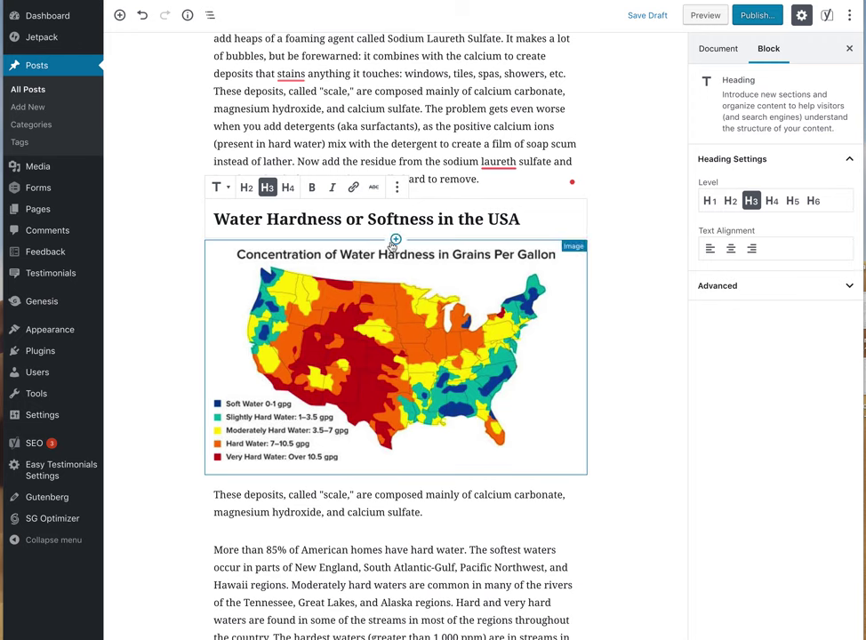
# Add an empty image block above the hardness map, then remove it via its block options
pyautogui.click(396, 240)
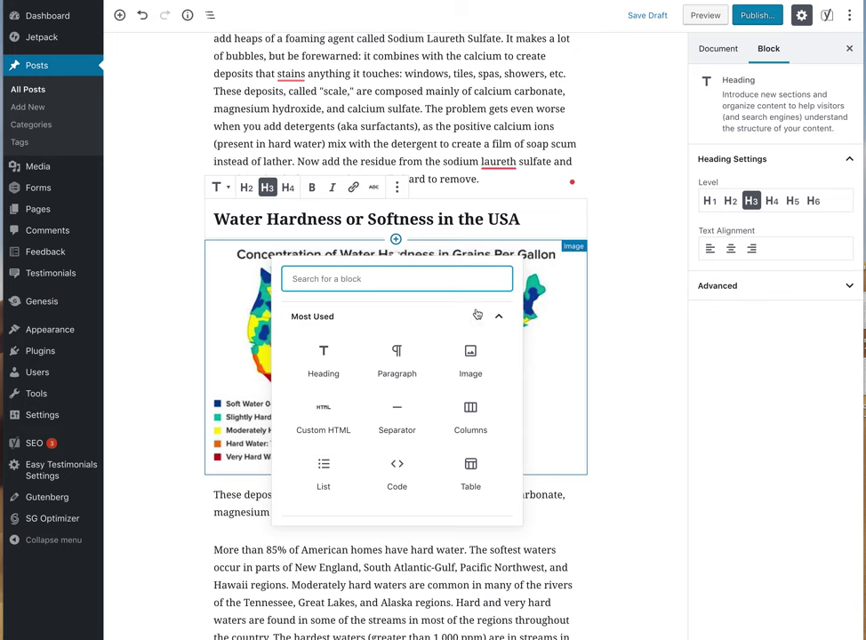
pyautogui.click(471, 356)
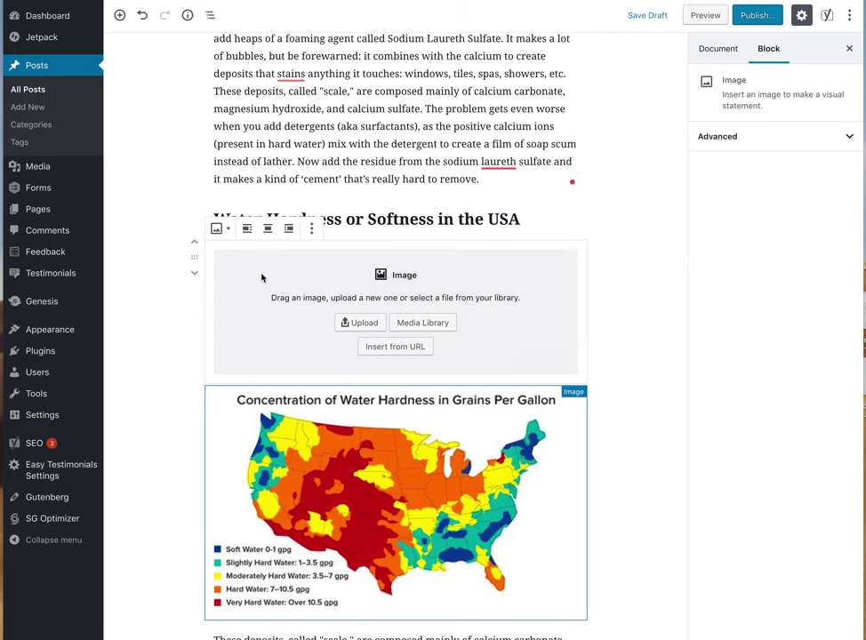
pyautogui.click(311, 229)
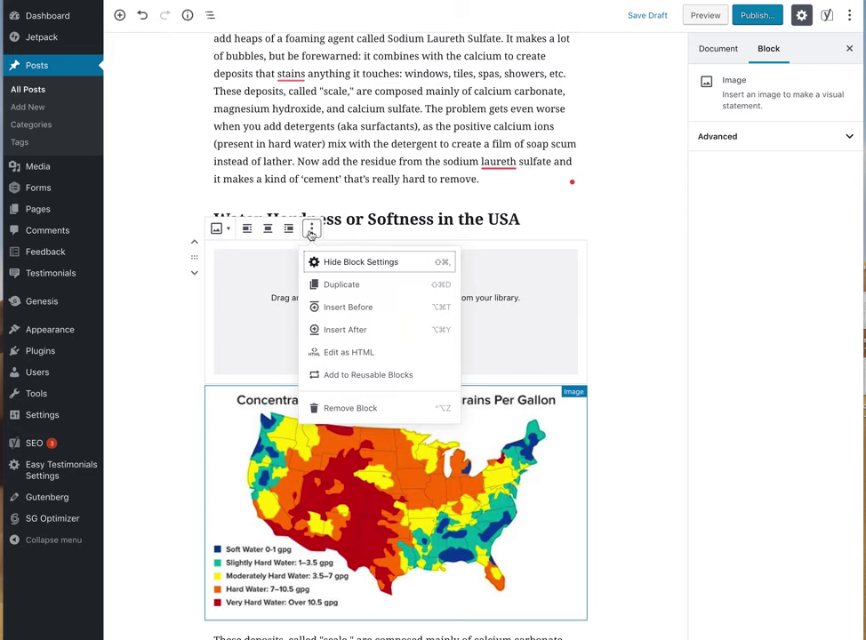
pyautogui.click(377, 408)
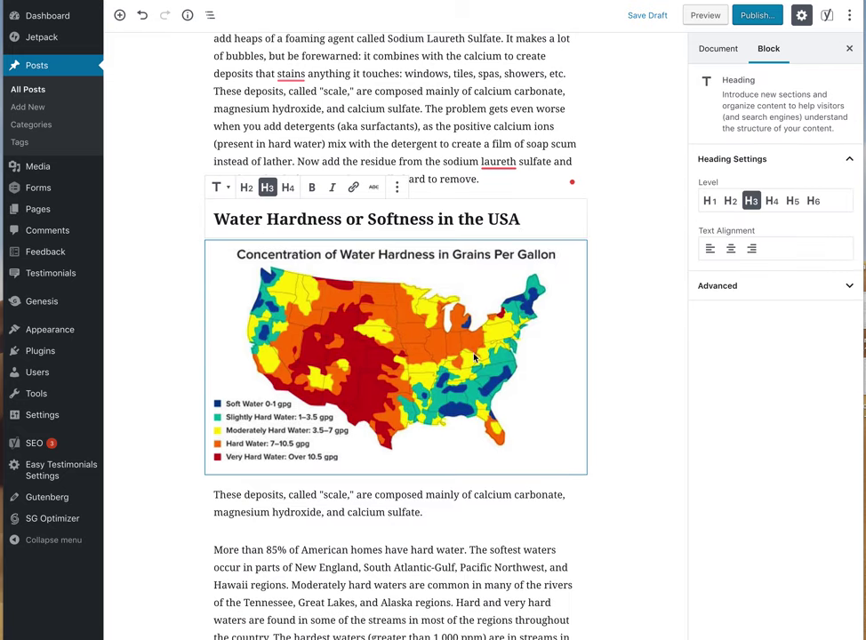
# Set the hardwater stains question heading to H2 and accept Grammarly's 'hard water' correction
pyautogui.scroll(-5, 495, 372)
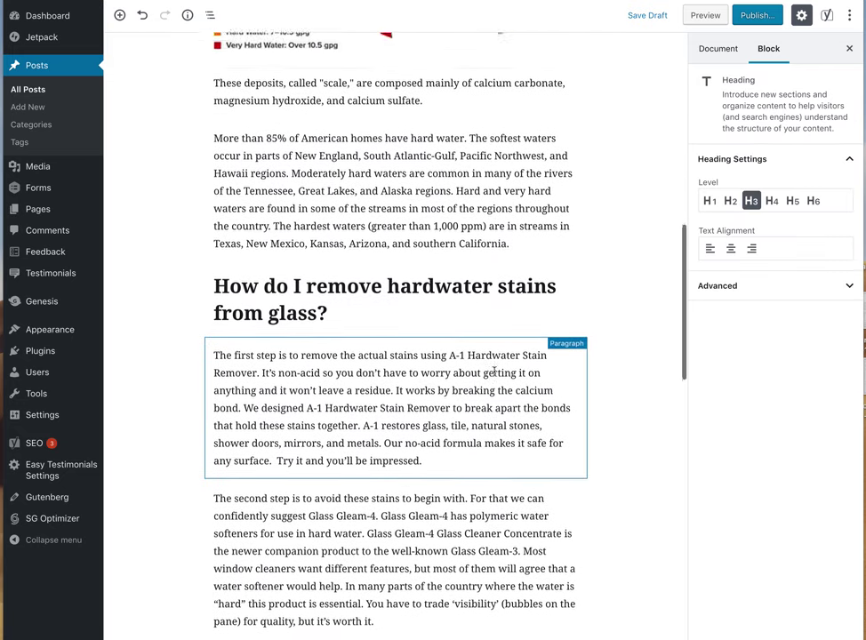
pyautogui.scroll(3, 495, 372)
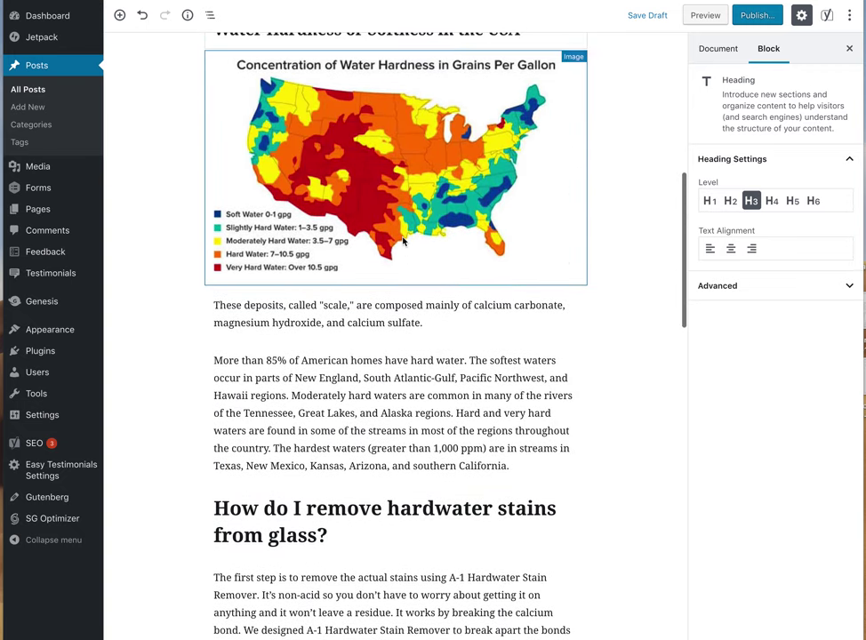
pyautogui.scroll(4, 403, 241)
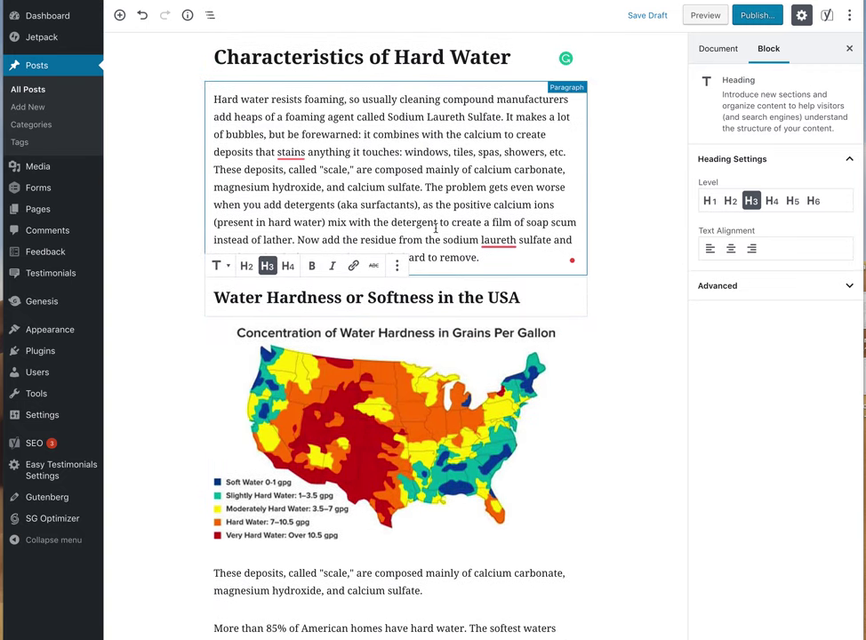
pyautogui.scroll(-4, 436, 228)
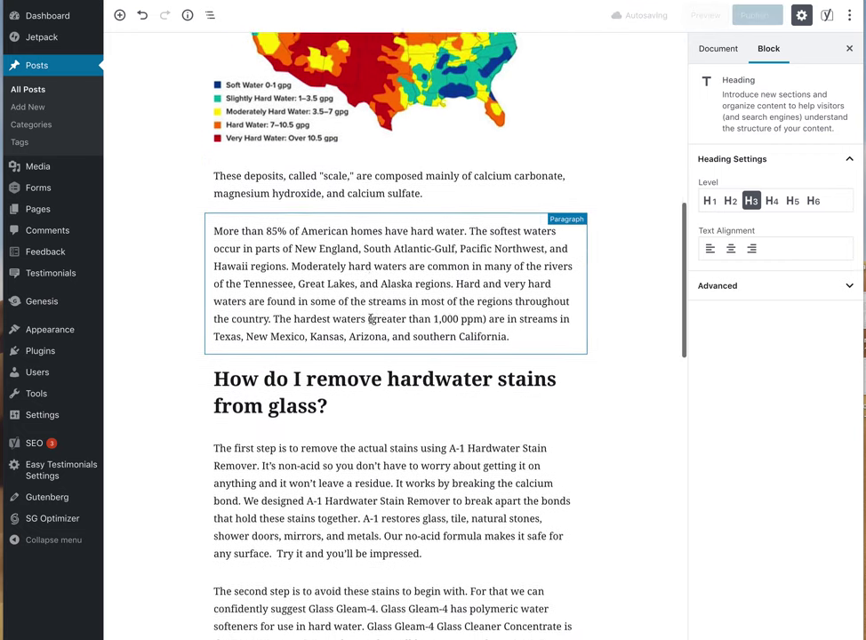
pyautogui.scroll(-2, 369, 317)
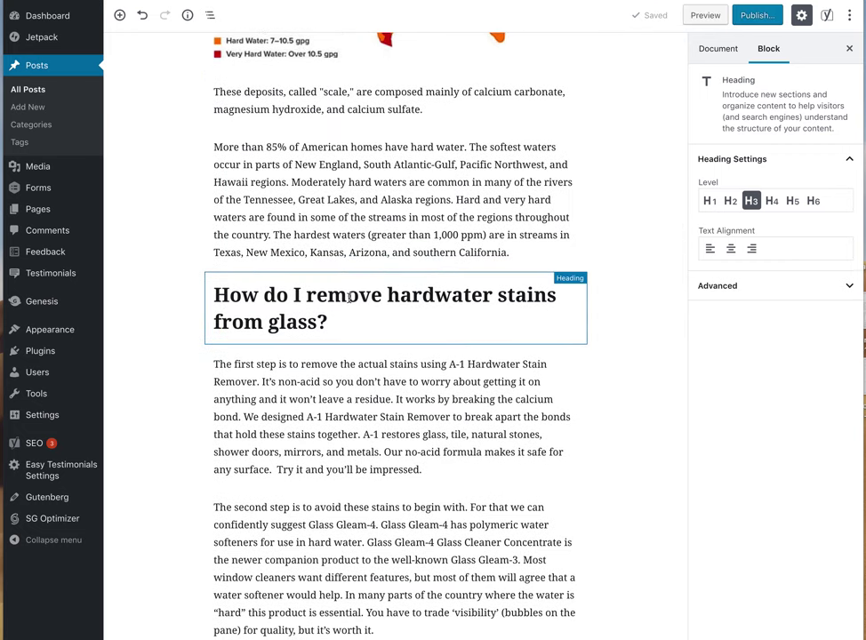
pyautogui.click(350, 298)
pyautogui.click(248, 262)
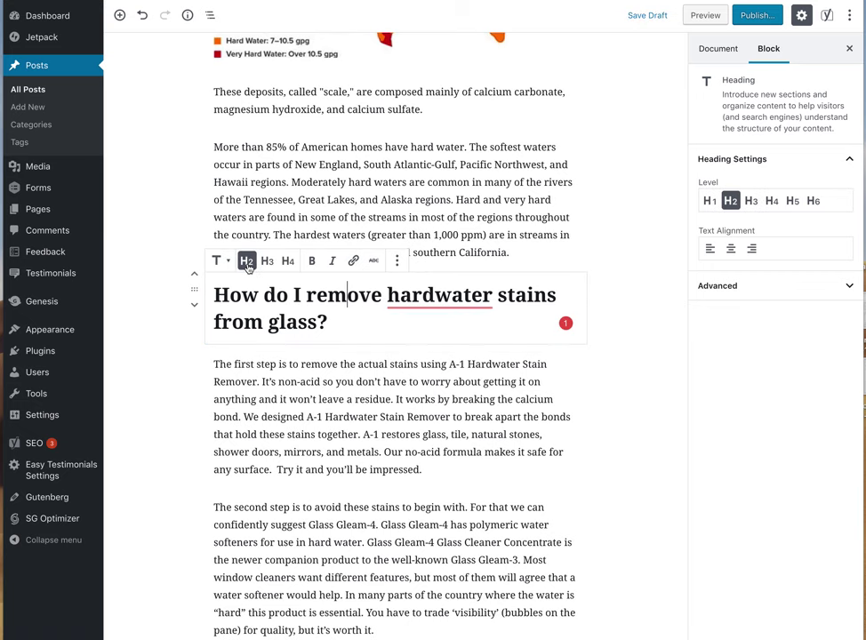
pyautogui.moveTo(443, 294)
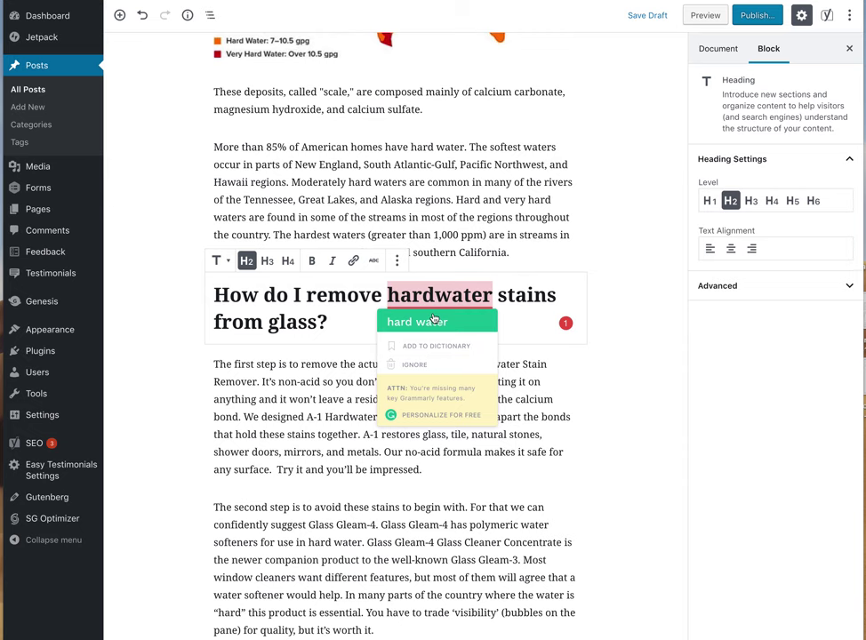
pyautogui.click(435, 321)
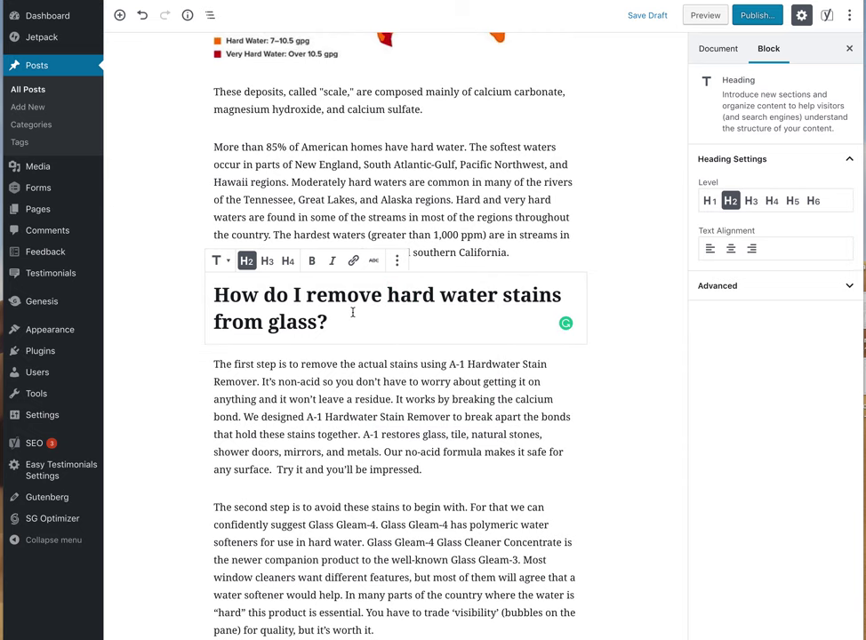
pyautogui.scroll(-1, 363, 355)
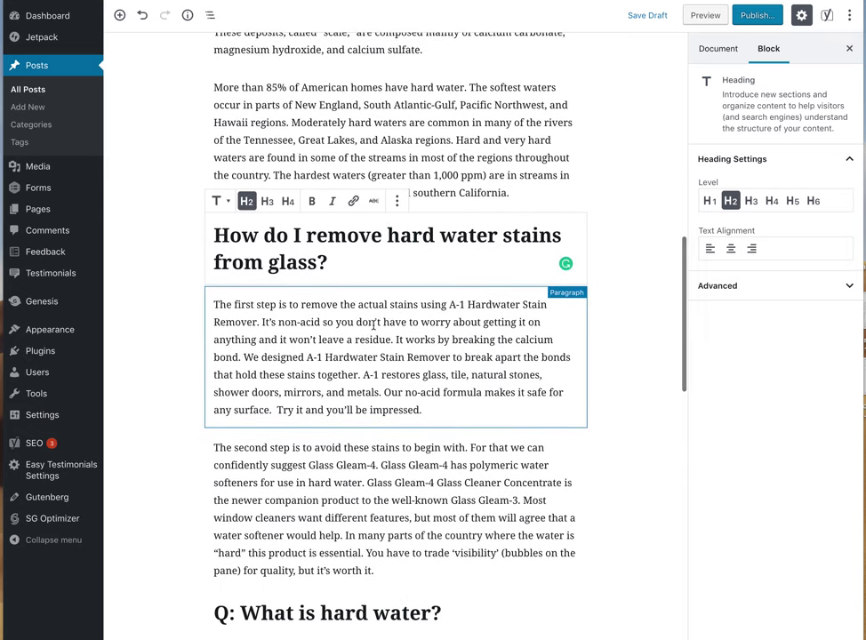
pyautogui.scroll(-1, 390, 330)
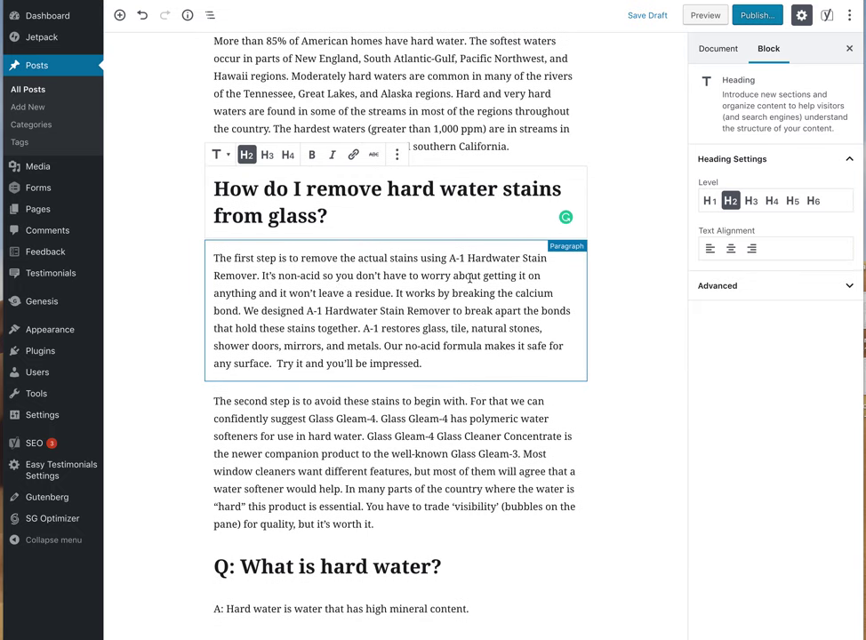
pyautogui.scroll(-4, 469, 277)
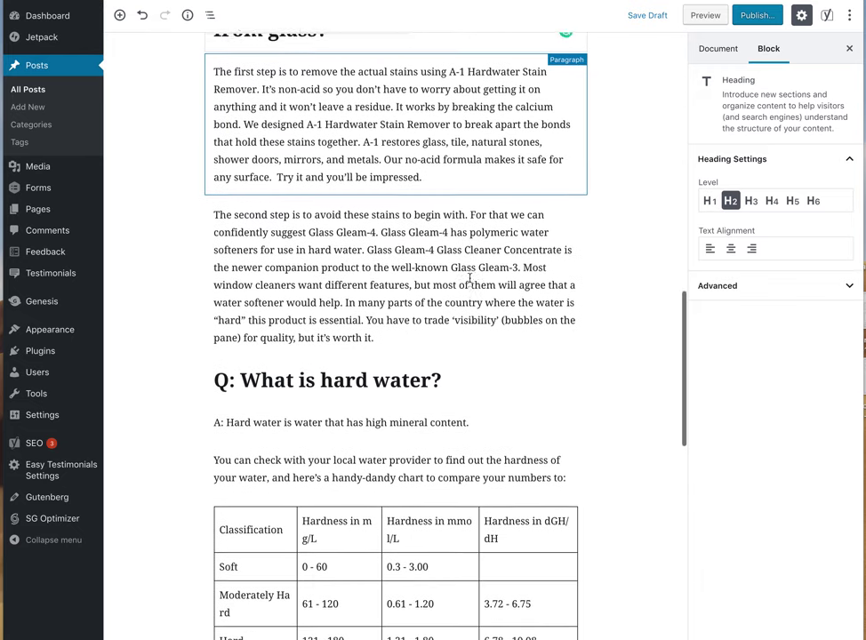
pyautogui.scroll(-1, 469, 278)
pyautogui.scroll(2, 465, 278)
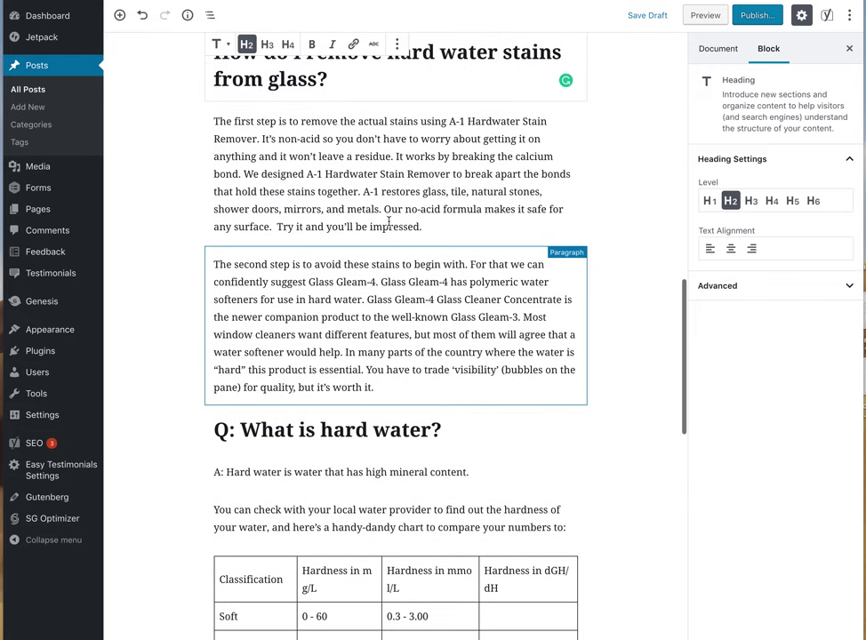
pyautogui.scroll(2, 388, 221)
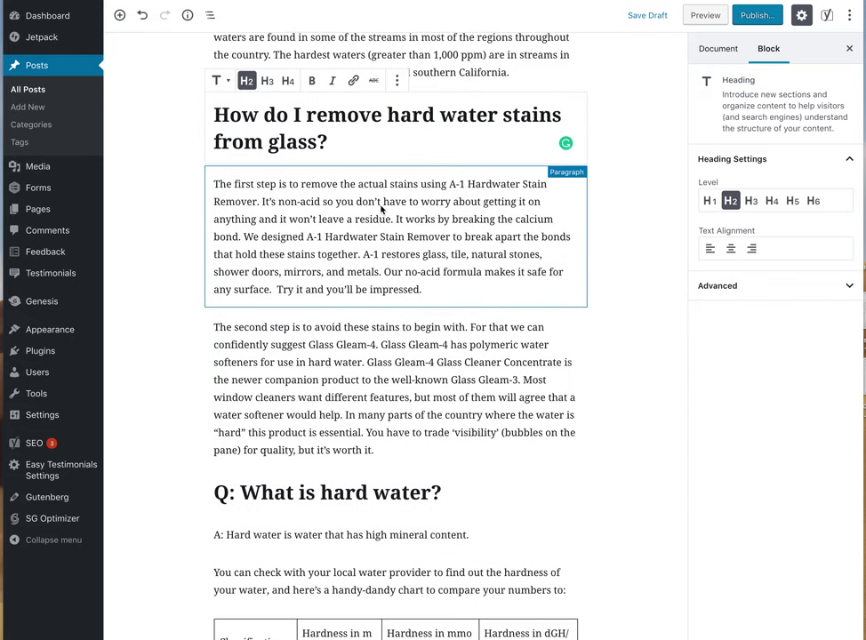
pyautogui.scroll(-5, 383, 206)
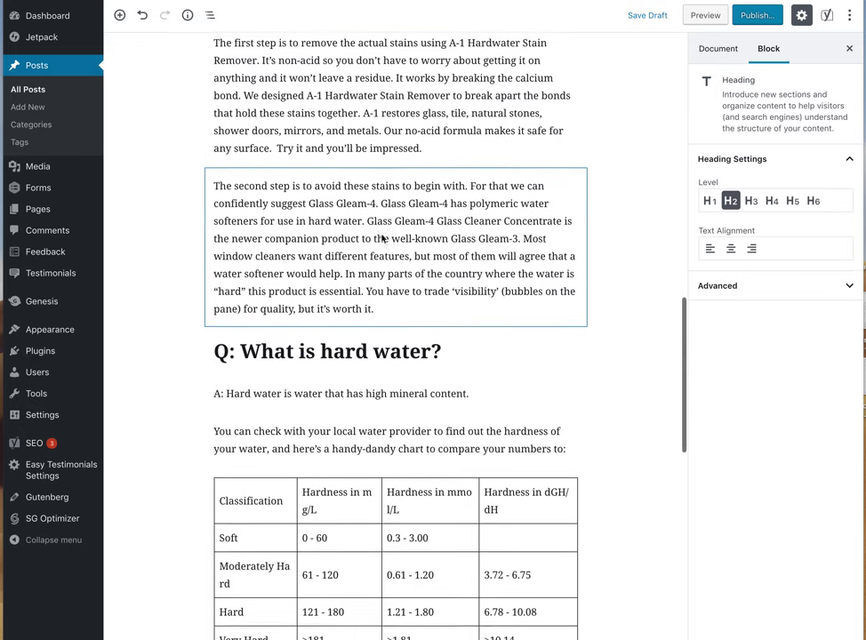
pyautogui.scroll(4, 367, 220)
pyautogui.scroll(2, 370, 229)
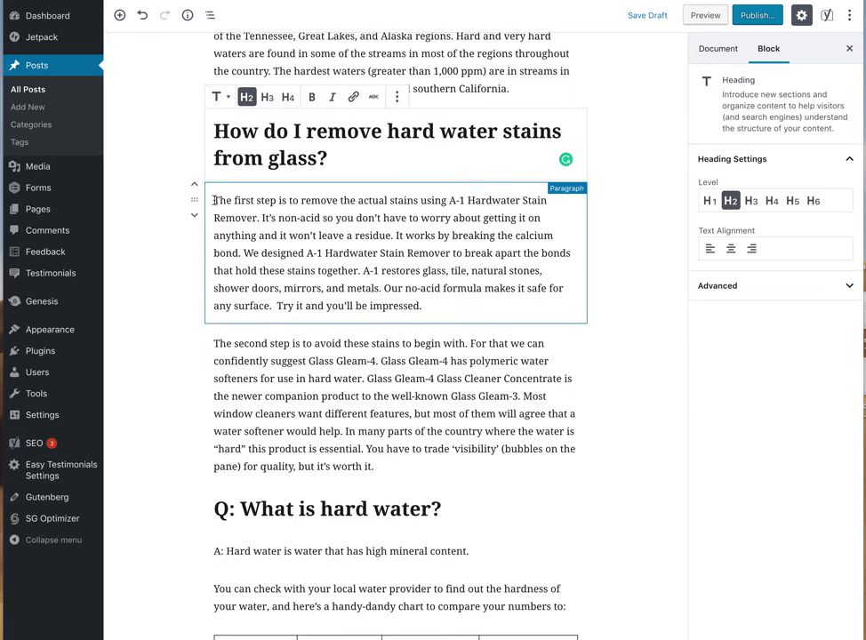
# Make the lead-ins 'The first step' and 'The second step' bold
pyautogui.click(215, 201)
pyautogui.moveTo(215, 201); pyautogui.dragTo(275, 201)
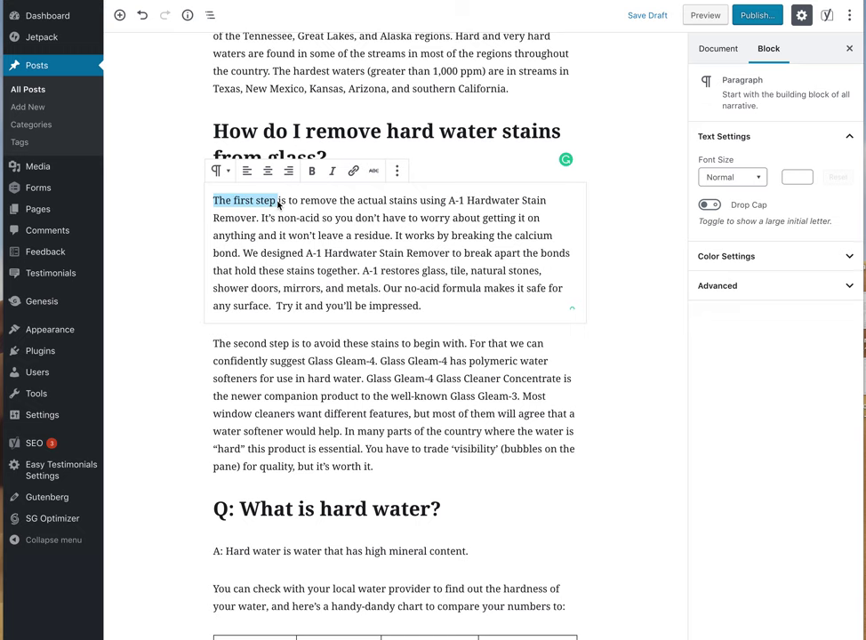
pyautogui.click(312, 172)
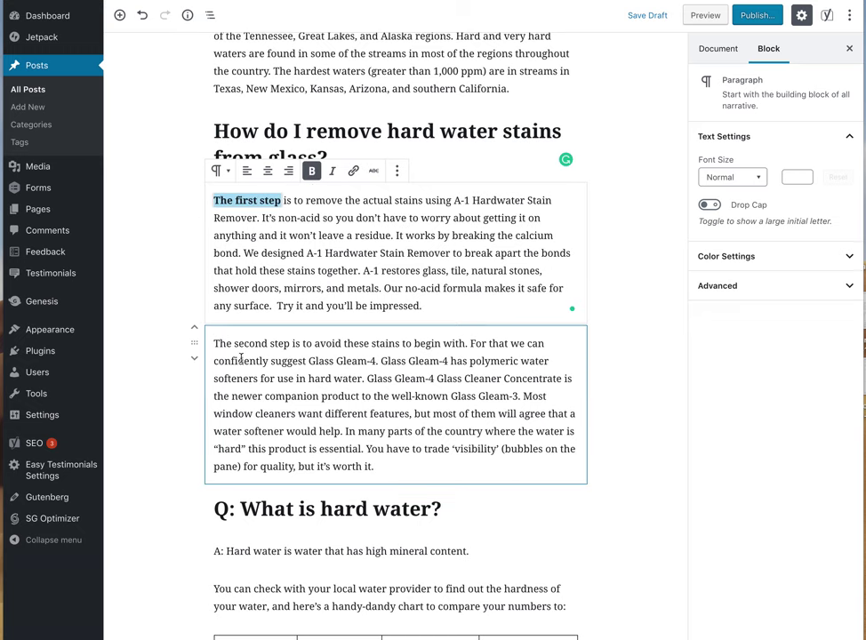
pyautogui.moveTo(214, 343); pyautogui.dragTo(287, 342)
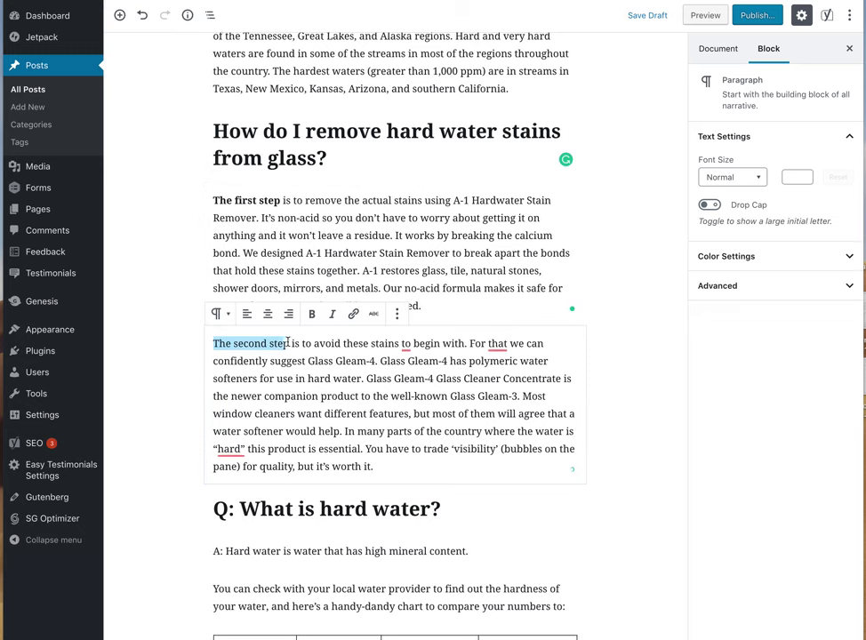
pyautogui.click(312, 314)
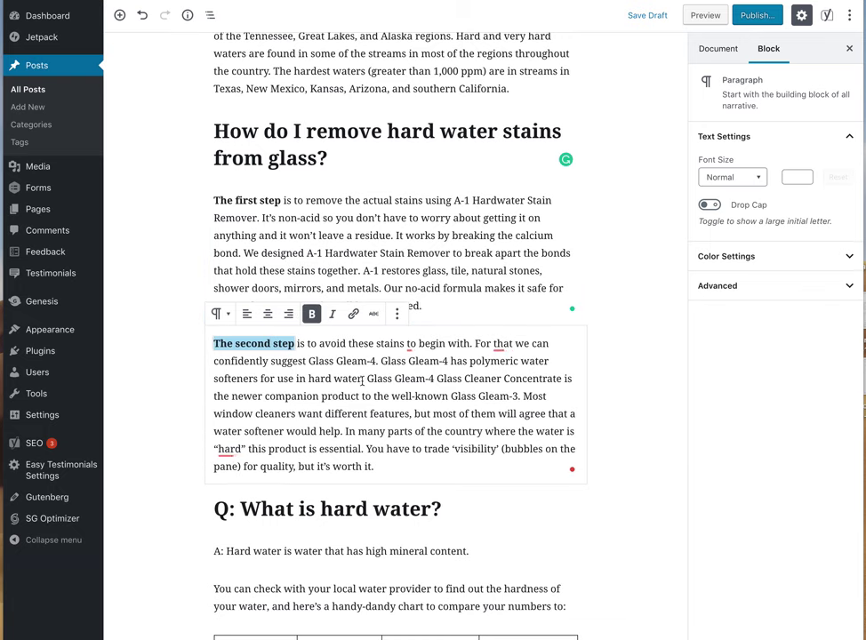
pyautogui.scroll(-5, 367, 389)
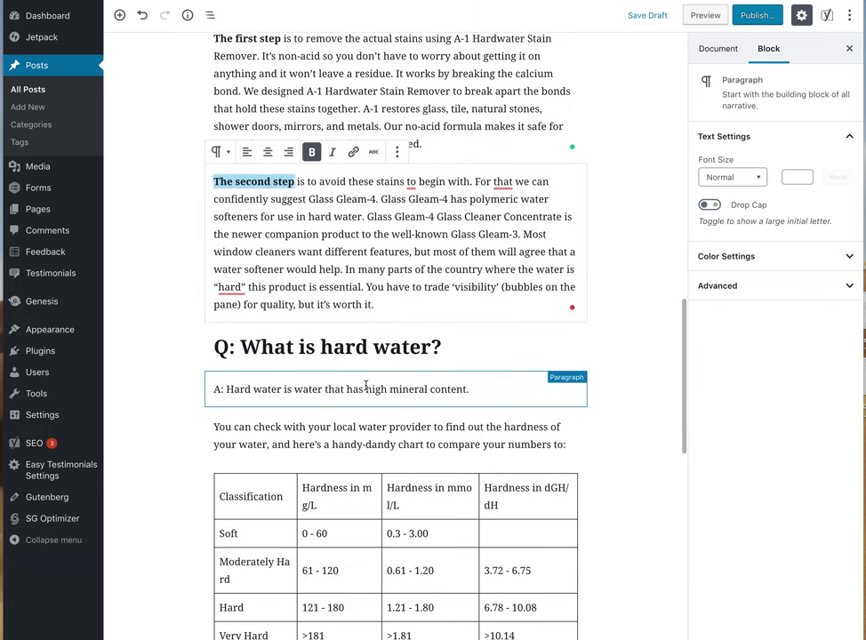
pyautogui.scroll(-2, 365, 384)
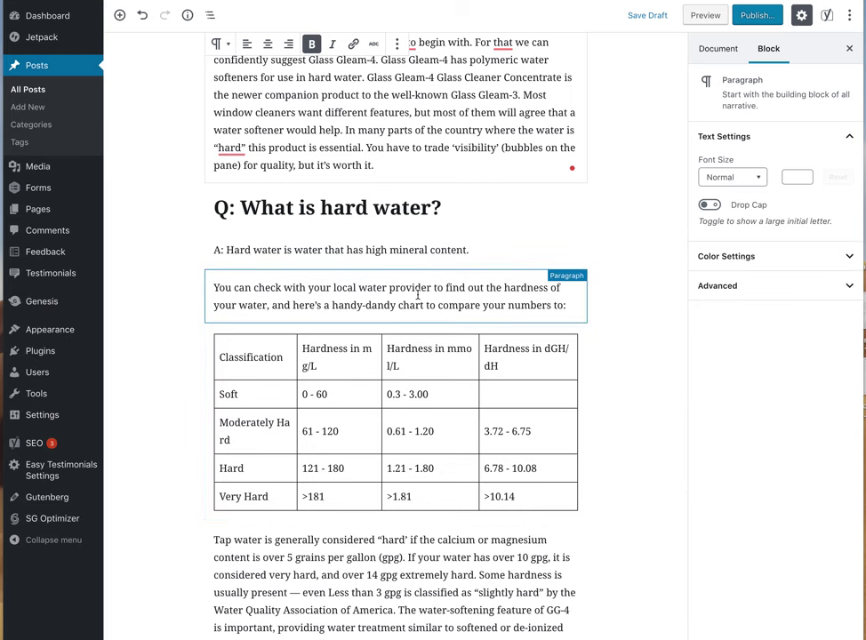
pyautogui.scroll(-4, 421, 305)
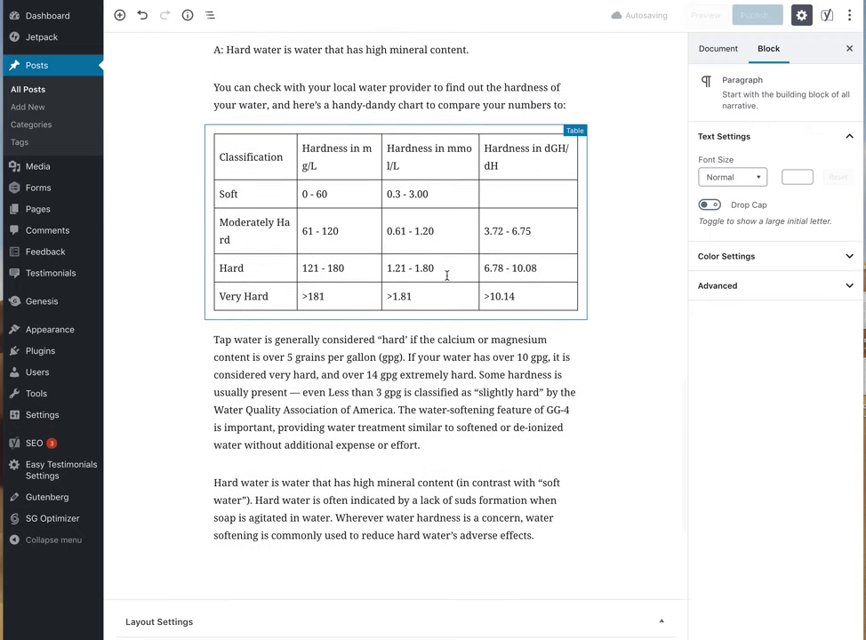
pyautogui.scroll(4, 441, 277)
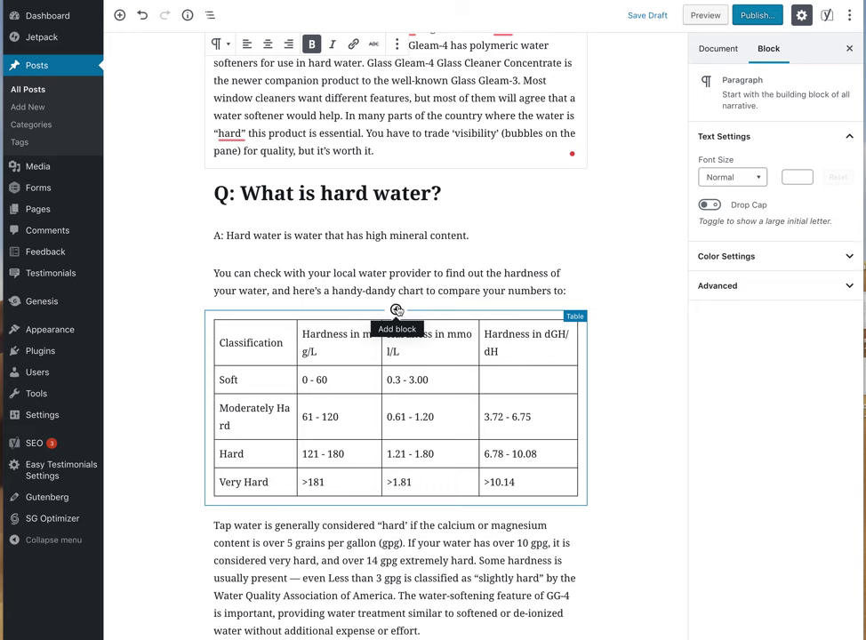
pyautogui.click(396, 309)
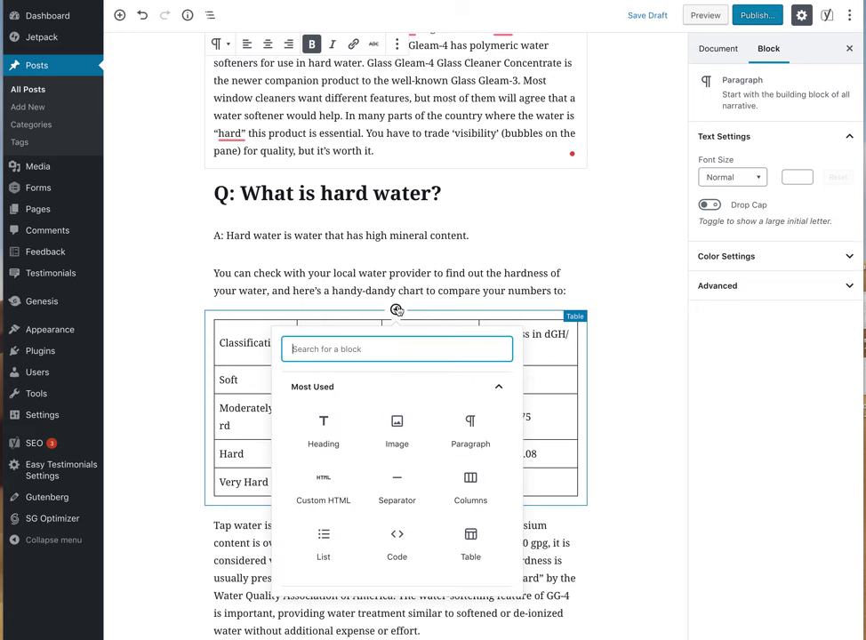
pyautogui.click(470, 536)
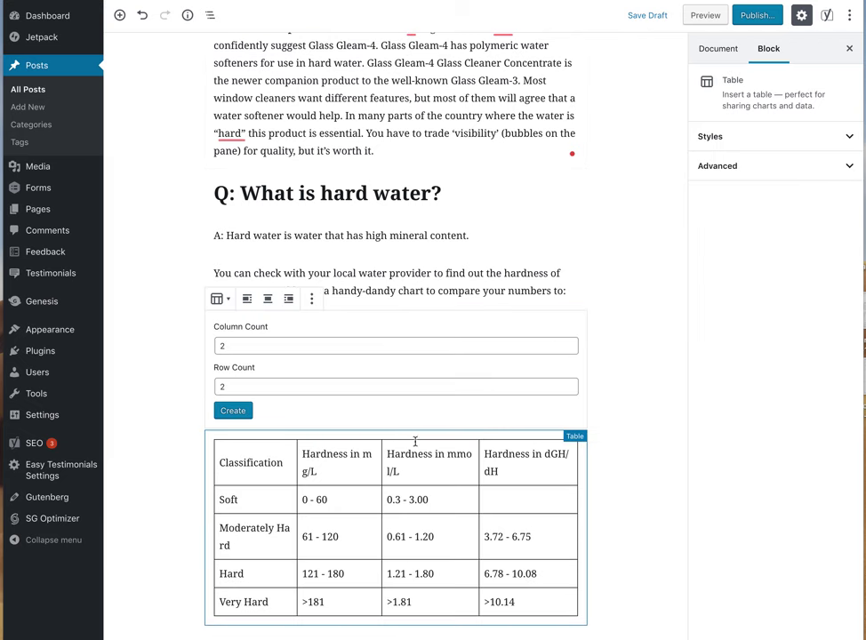
pyautogui.click(569, 352)
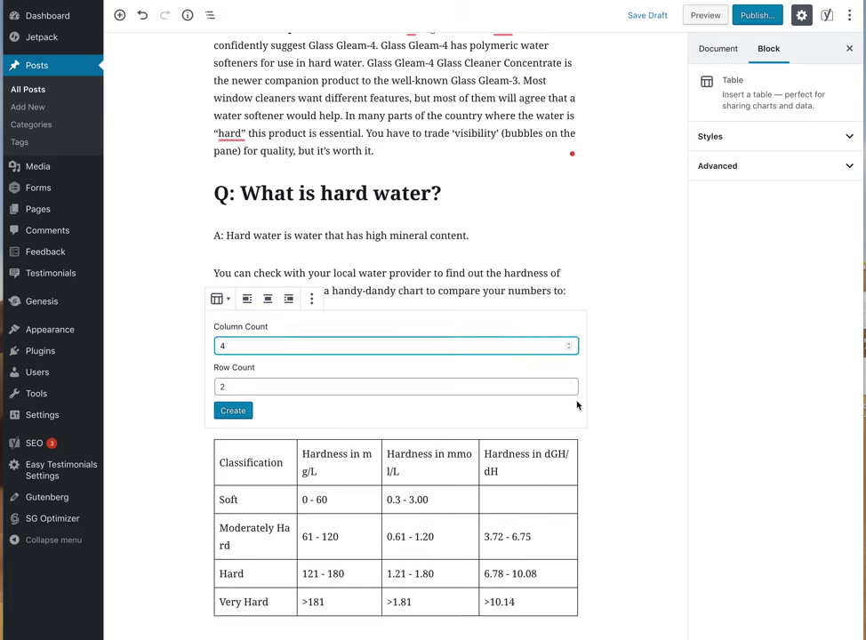
pyautogui.click(310, 300)
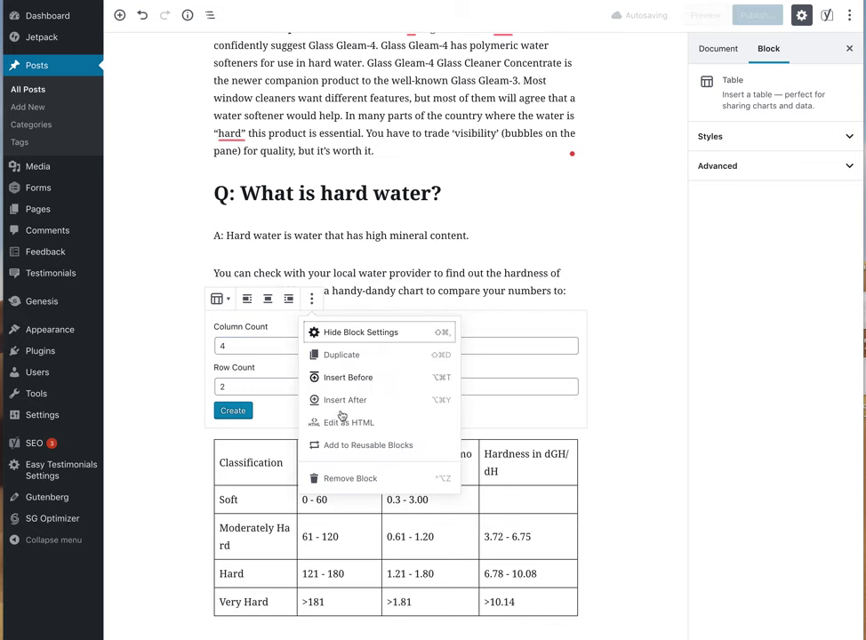
pyautogui.click(357, 478)
# Scroll down to the paragraph about tap water hardness below the hardness chart
pyautogui.scroll(-5, 480, 356)
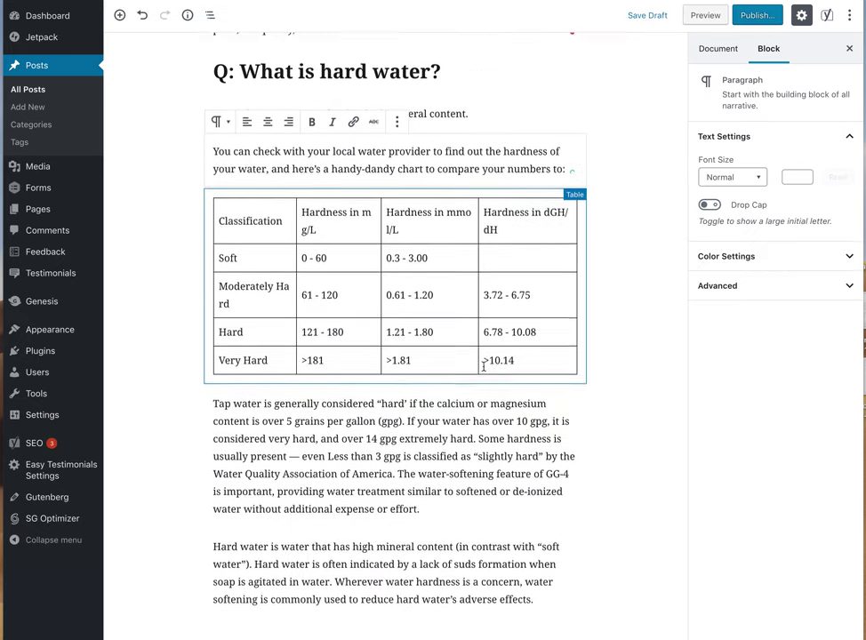
pyautogui.scroll(5, 482, 366)
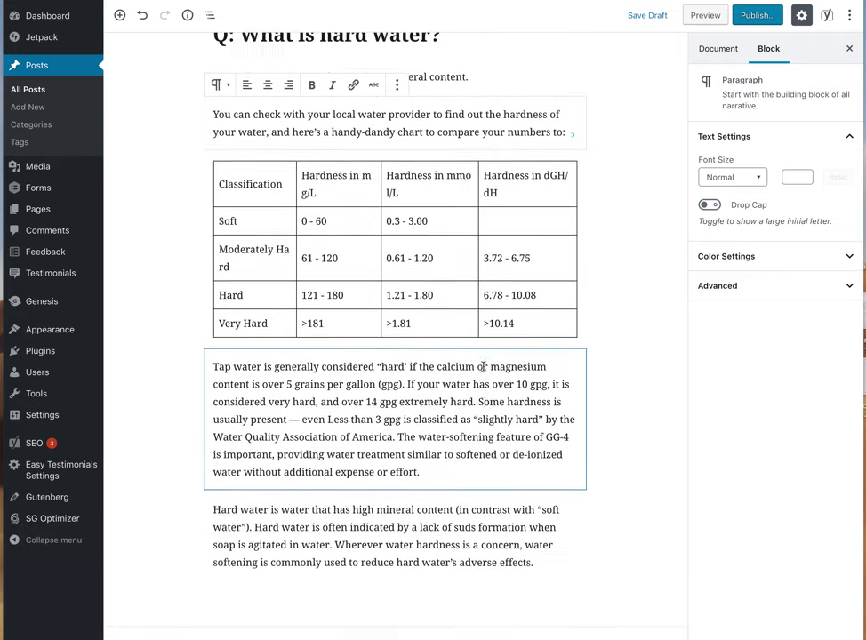
pyautogui.scroll(-2, 481, 366)
pyautogui.scroll(-2, 482, 365)
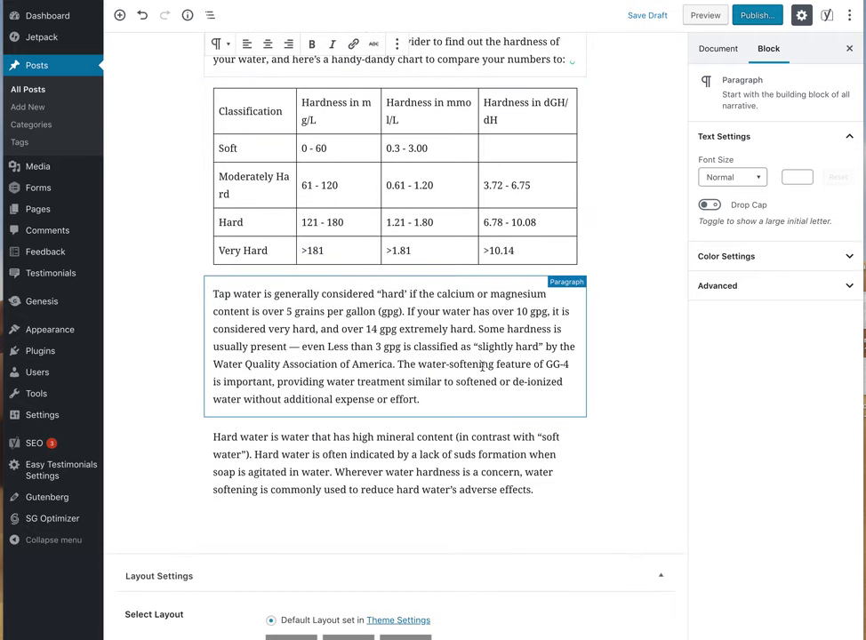
pyautogui.scroll(-4, 481, 366)
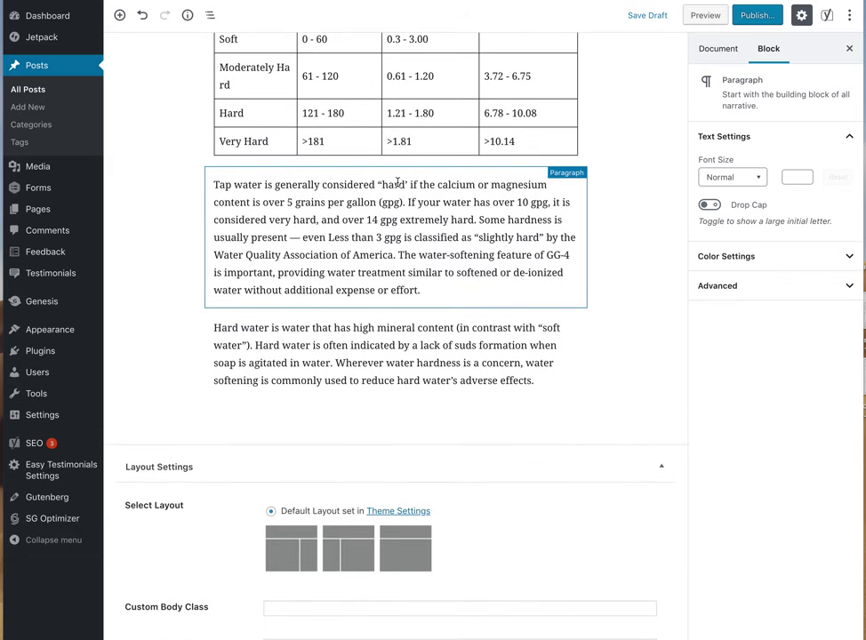
pyautogui.click(302, 187)
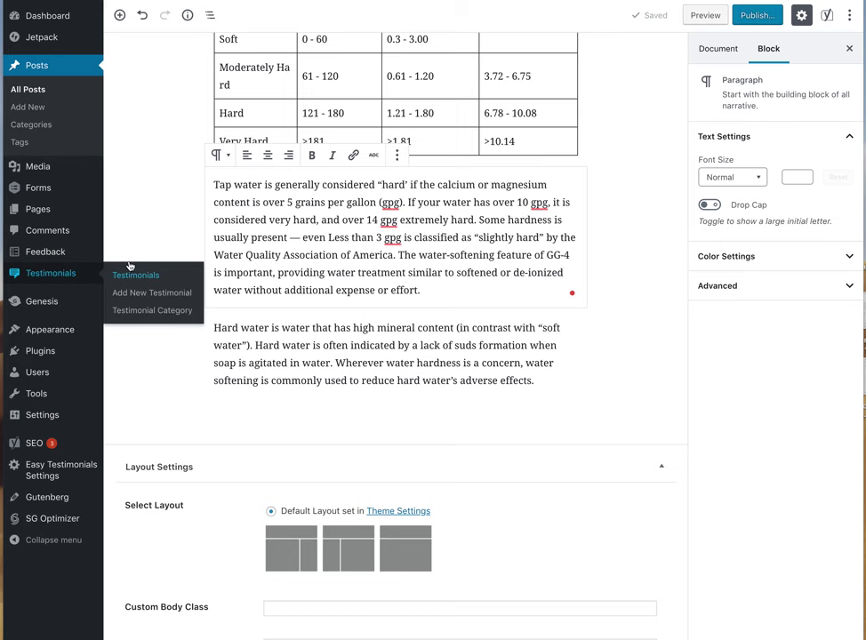
pyautogui.click(145, 240)
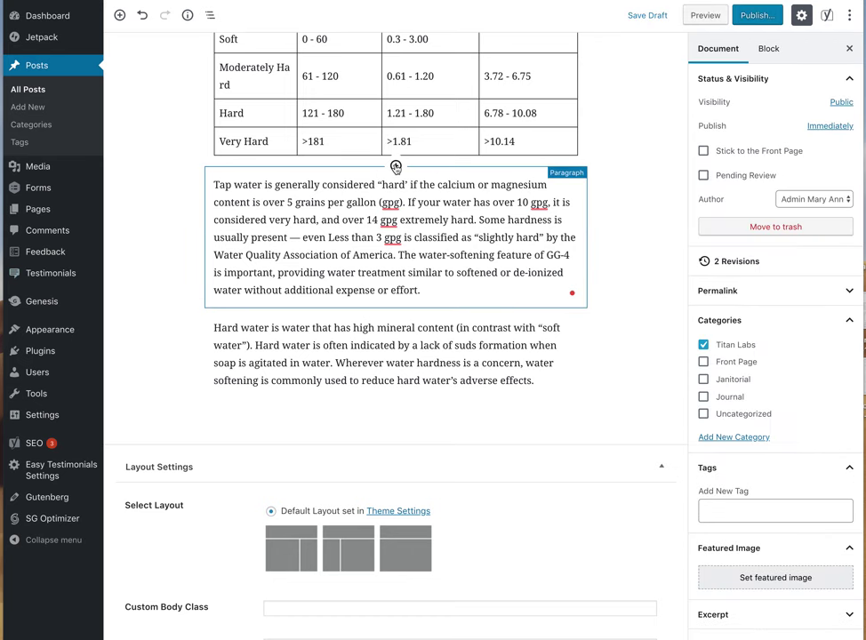
# Insert an H3 heading reading 'Tap Water' above the tap water paragraph
pyautogui.click(396, 167)
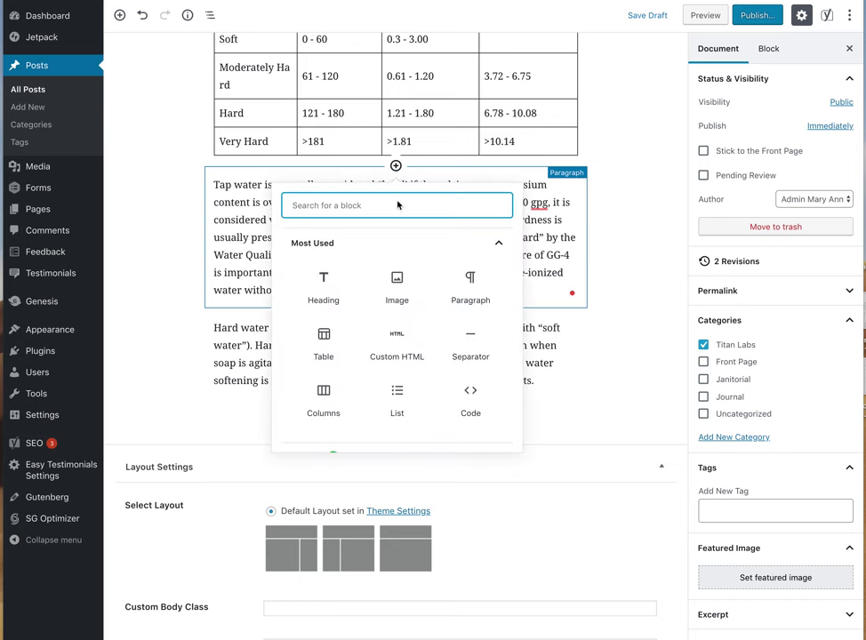
pyautogui.click(327, 281)
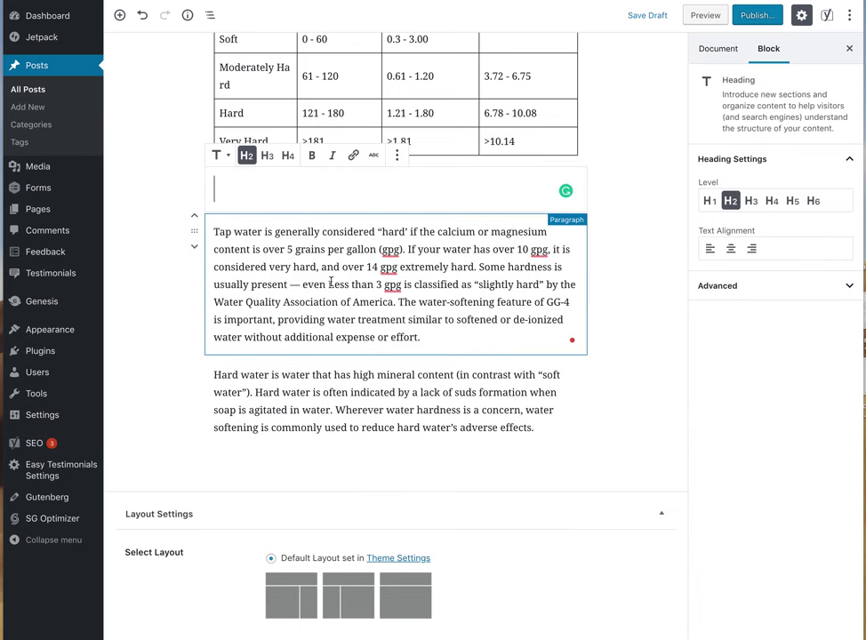
pyautogui.click(267, 159)
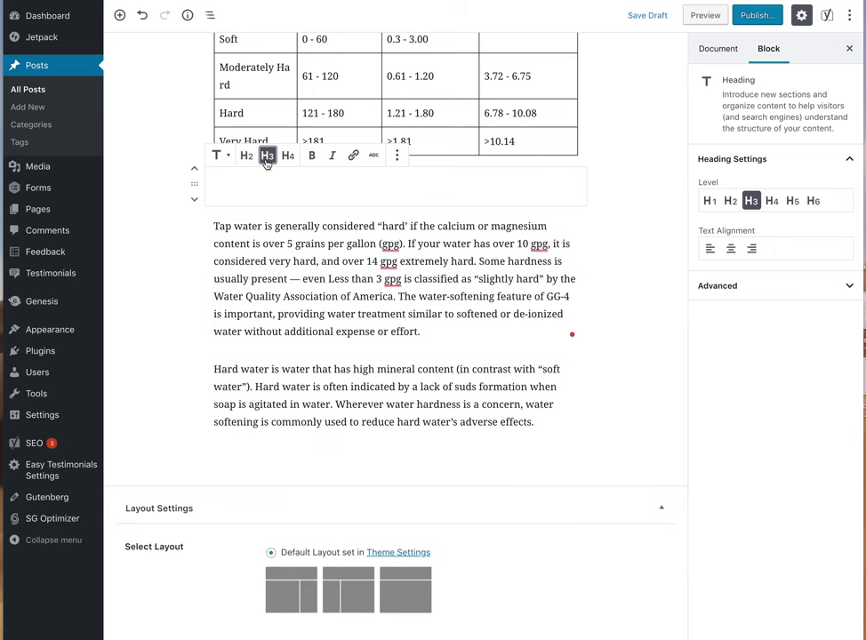
pyautogui.click(263, 187)
pyautogui.write('Tap Water')
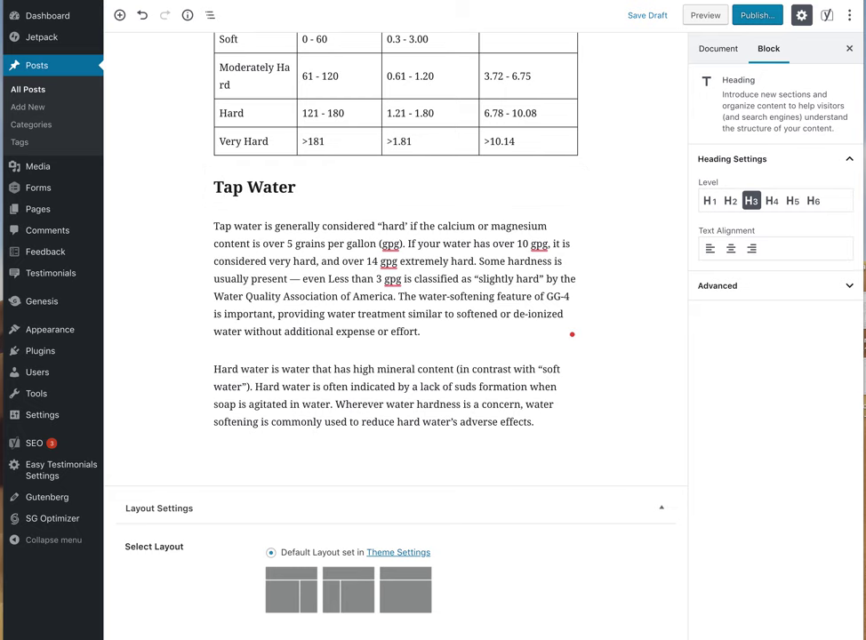
pyautogui.scroll(5, 263, 188)
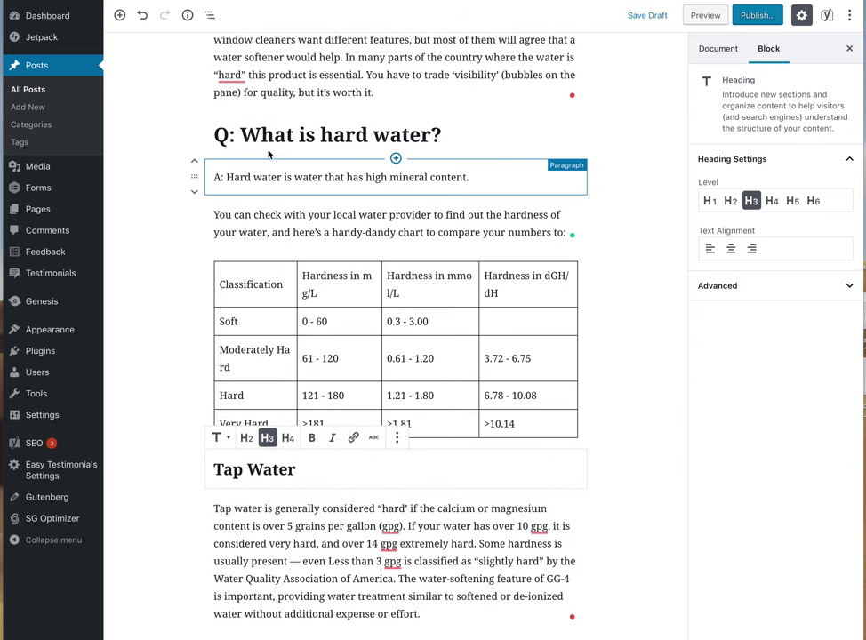
pyautogui.scroll(-4, 200, 391)
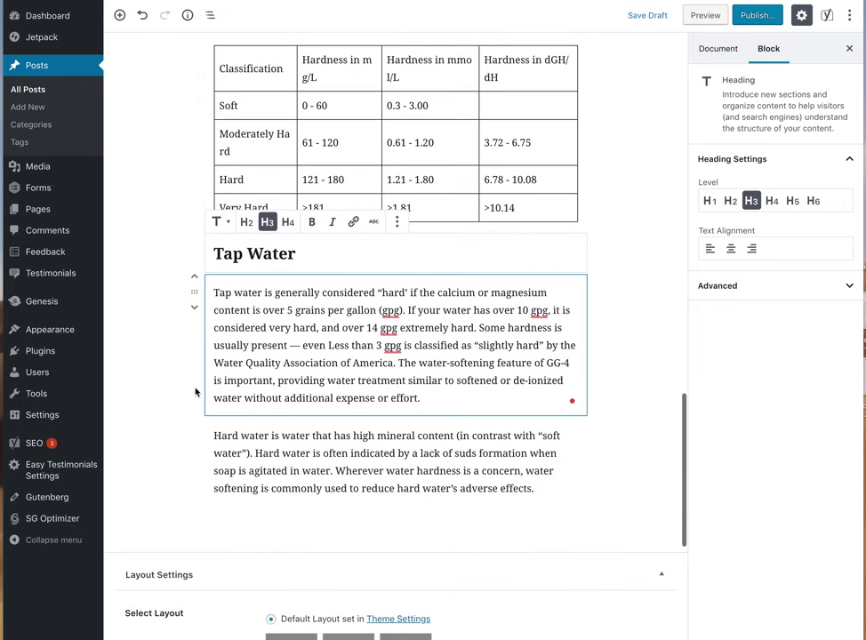
pyautogui.click(323, 363)
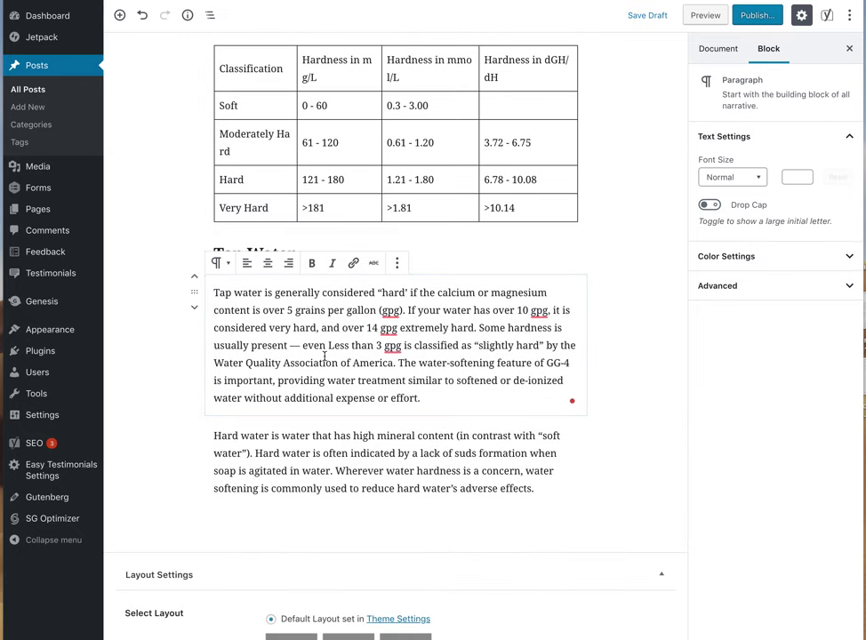
pyautogui.scroll(-2, 325, 356)
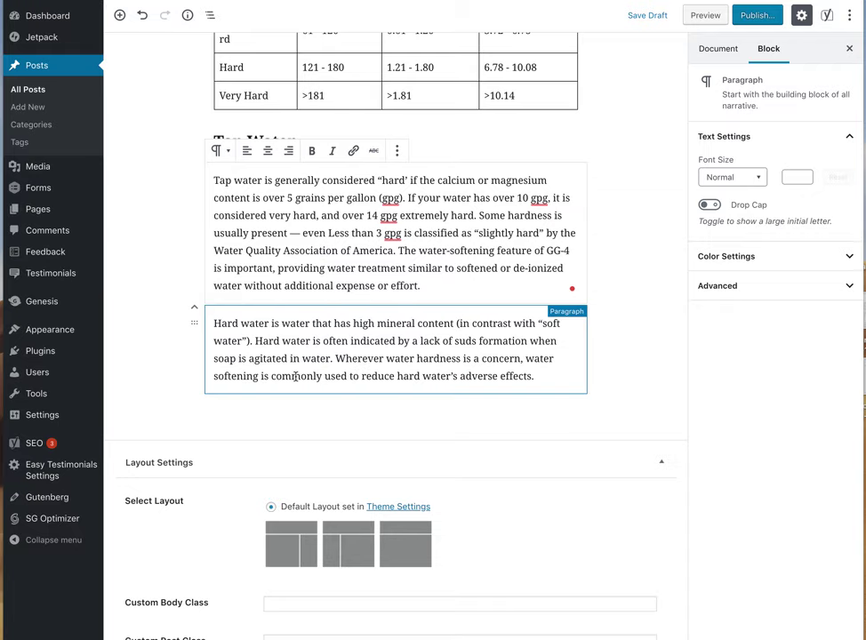
pyautogui.scroll(10, 295, 376)
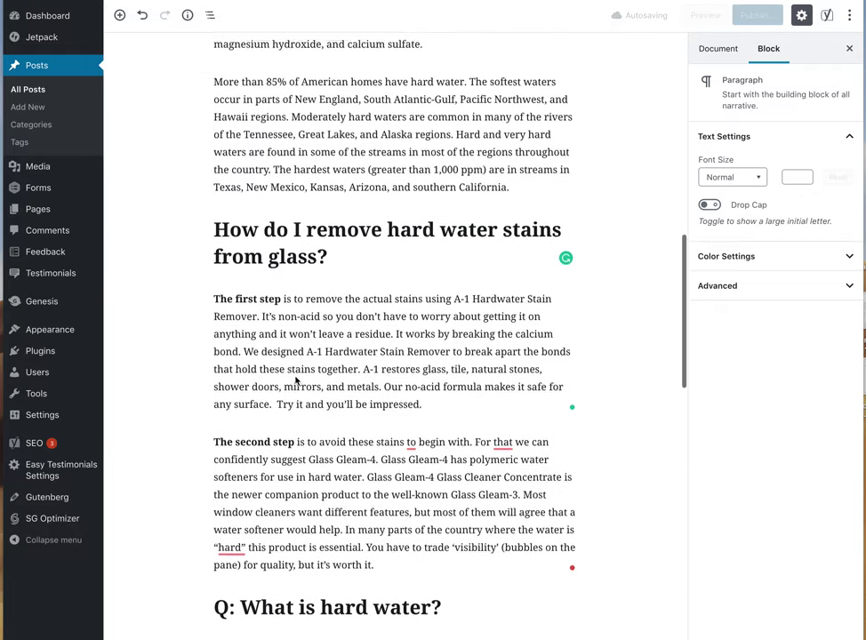
pyautogui.scroll(6, 296, 380)
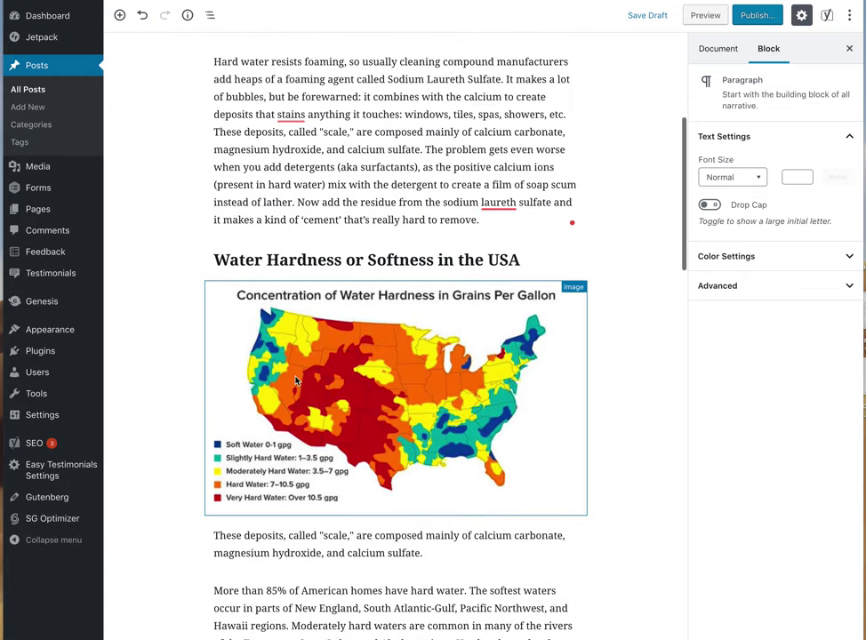
pyautogui.scroll(2, 297, 381)
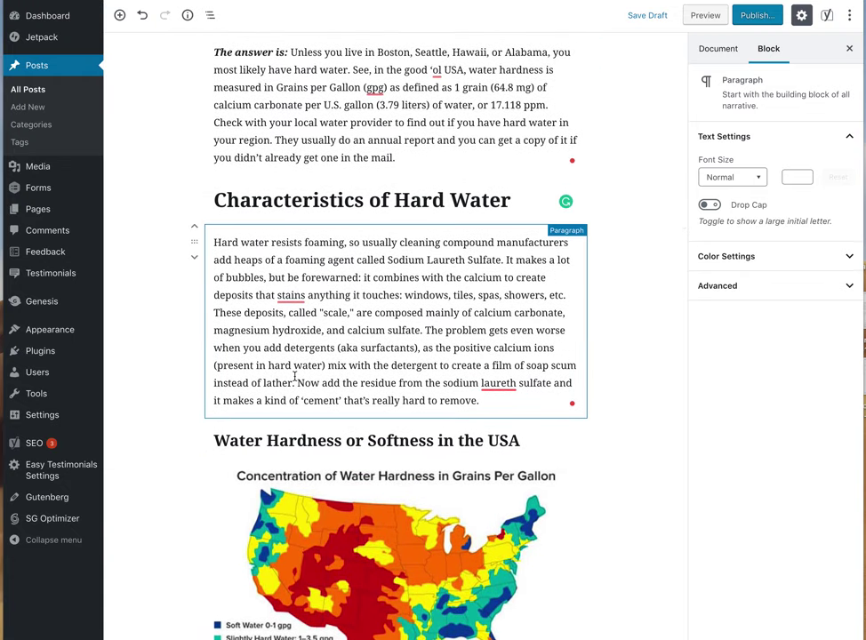
pyautogui.scroll(2, 294, 376)
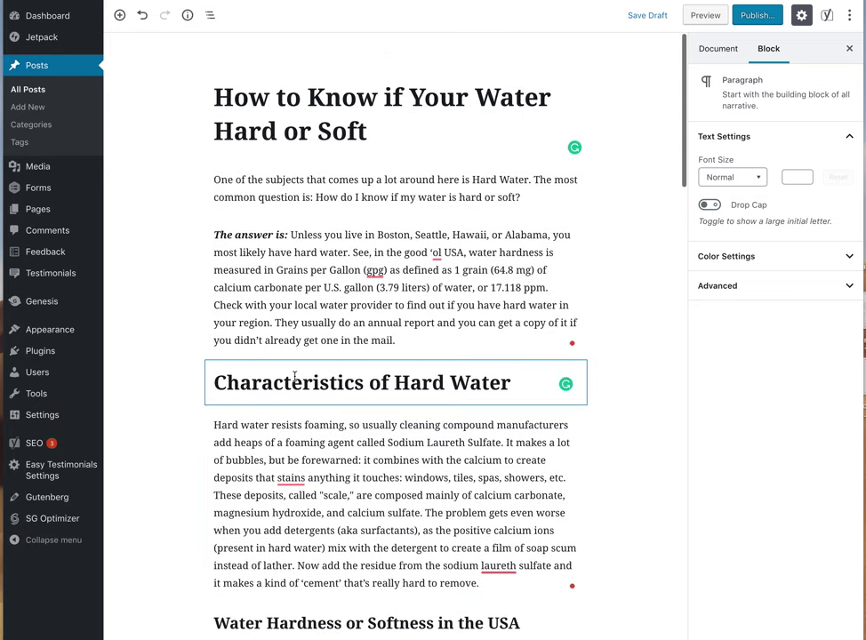
pyautogui.scroll(-1, 296, 376)
pyautogui.scroll(-6, 296, 376)
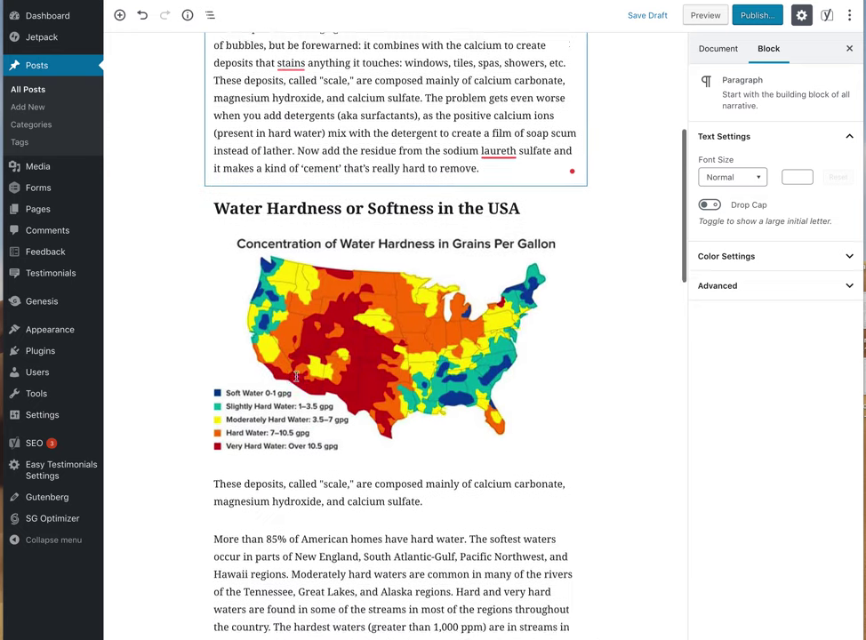
pyautogui.scroll(-1, 296, 377)
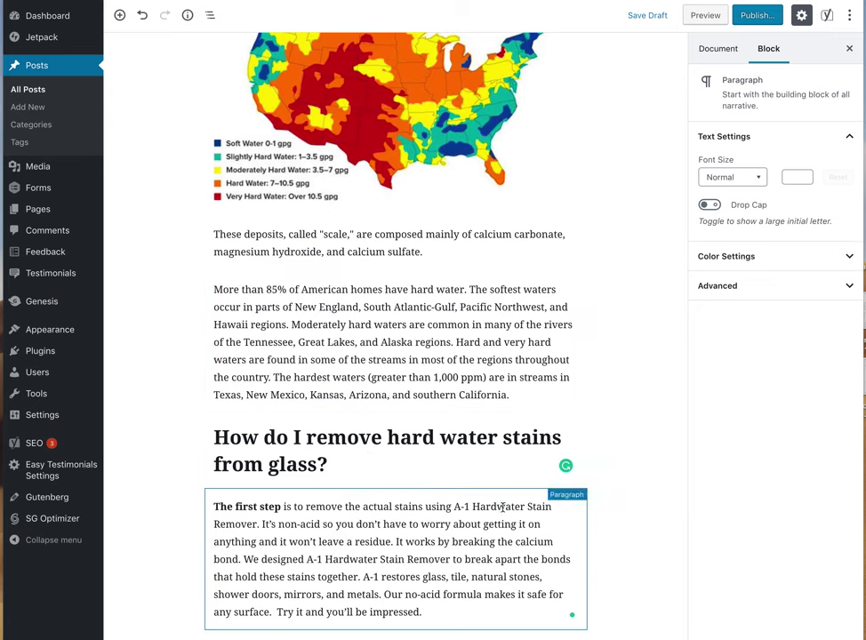
# Correct 'Hardwater' so the product reads A-1 Hard Water Stain Remover, leaving it unlinked
pyautogui.click(498, 506)
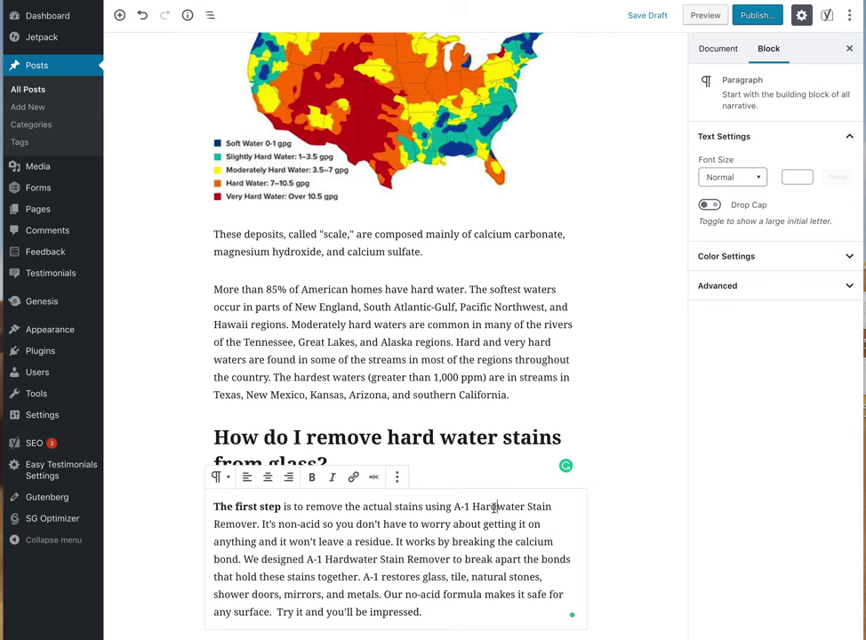
pyautogui.write('W')
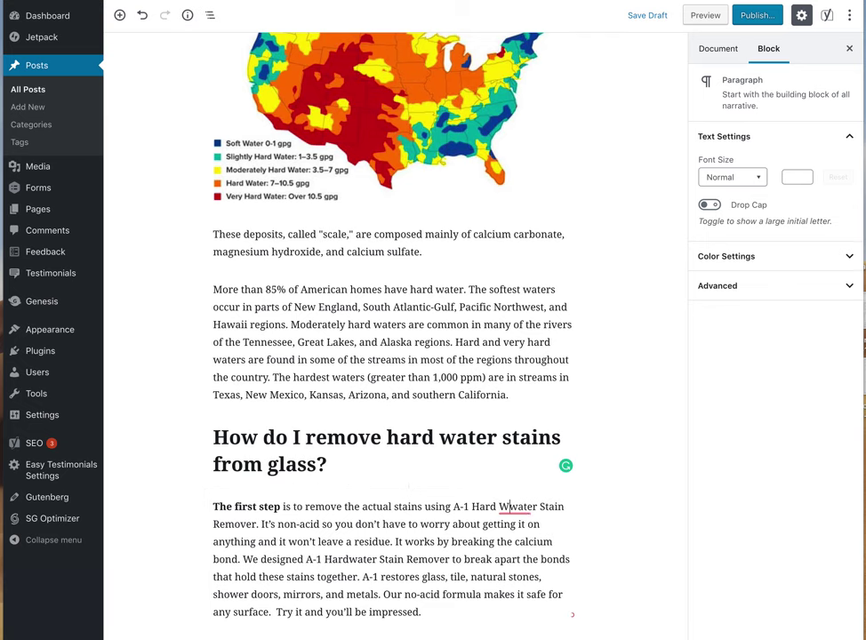
pyautogui.press('Delete')
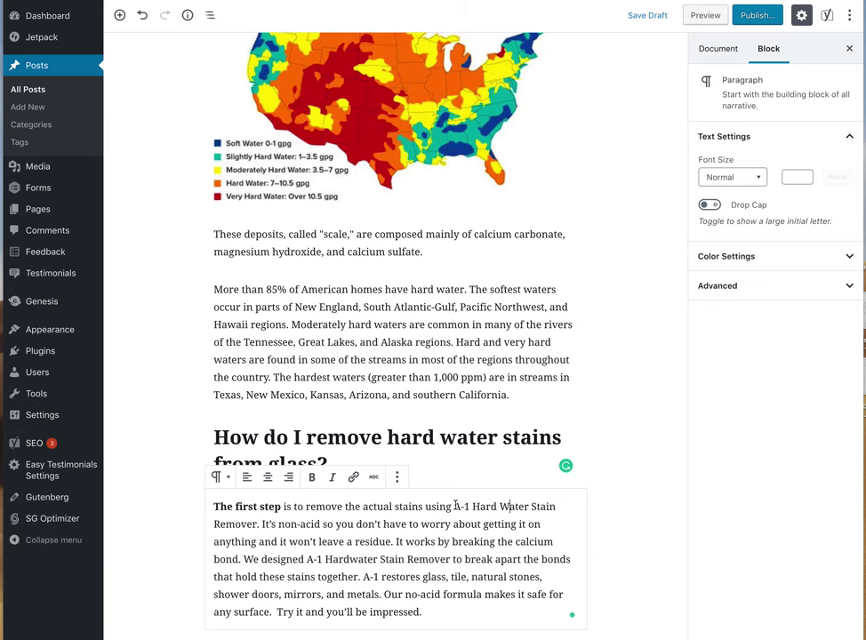
pyautogui.moveTo(454, 506); pyautogui.dragTo(257, 523)
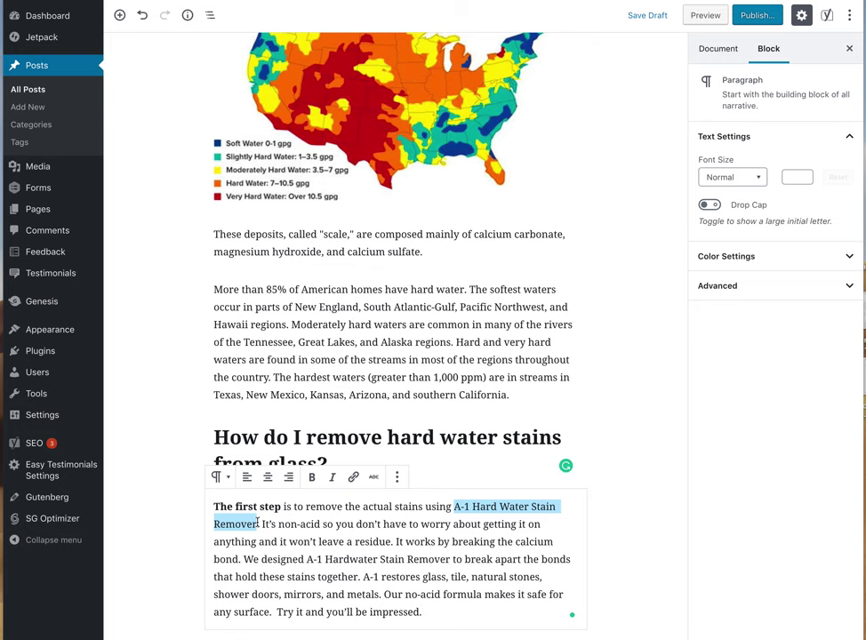
pyautogui.click(352, 477)
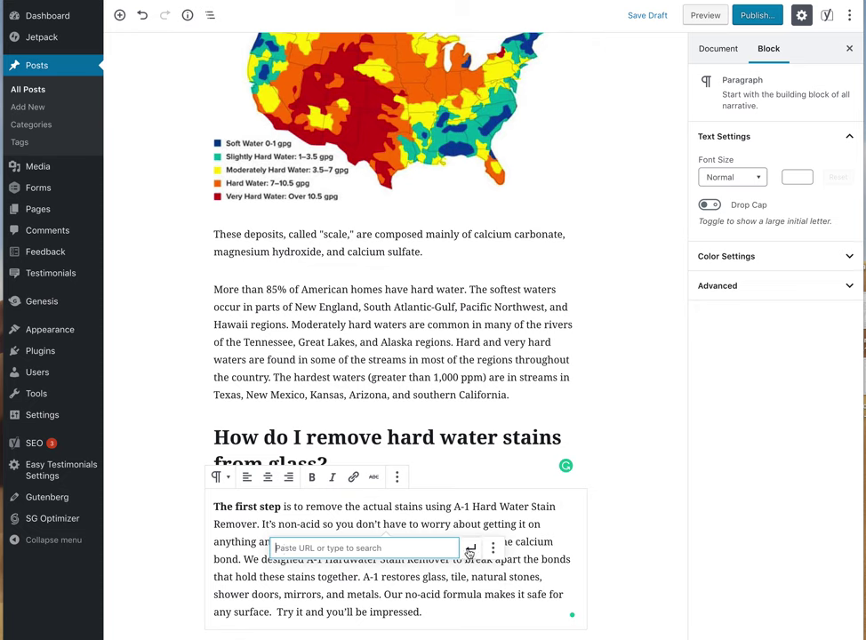
pyautogui.press('Escape')
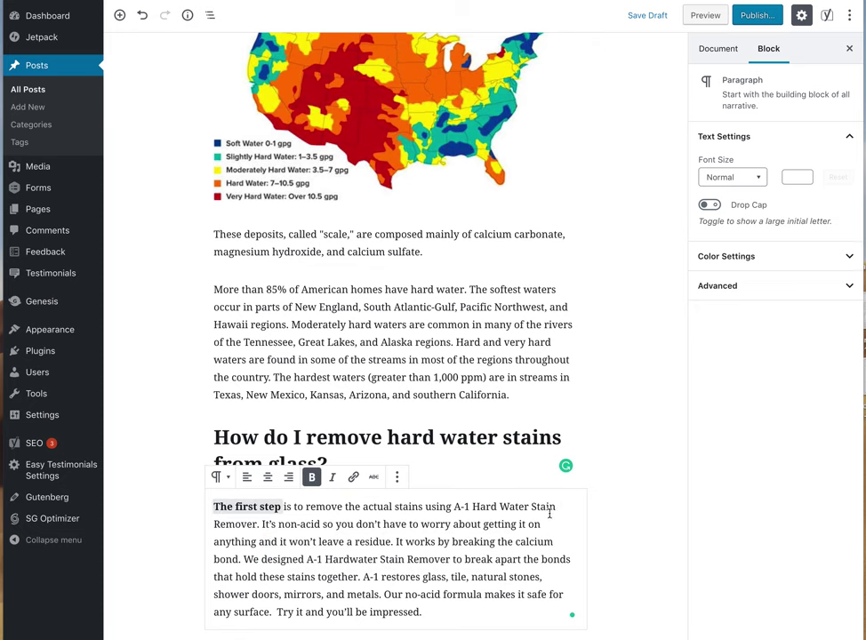
# Scroll past the post content and Layout Settings down to the Yoast SEO snippet preview
pyautogui.scroll(-6, 549, 513)
pyautogui.scroll(5, 549, 513)
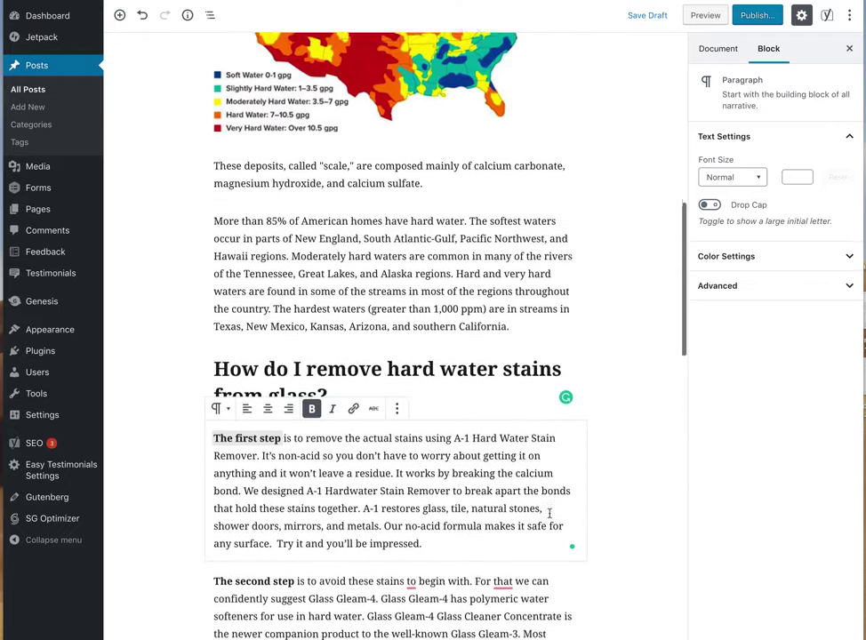
pyautogui.scroll(9, 549, 513)
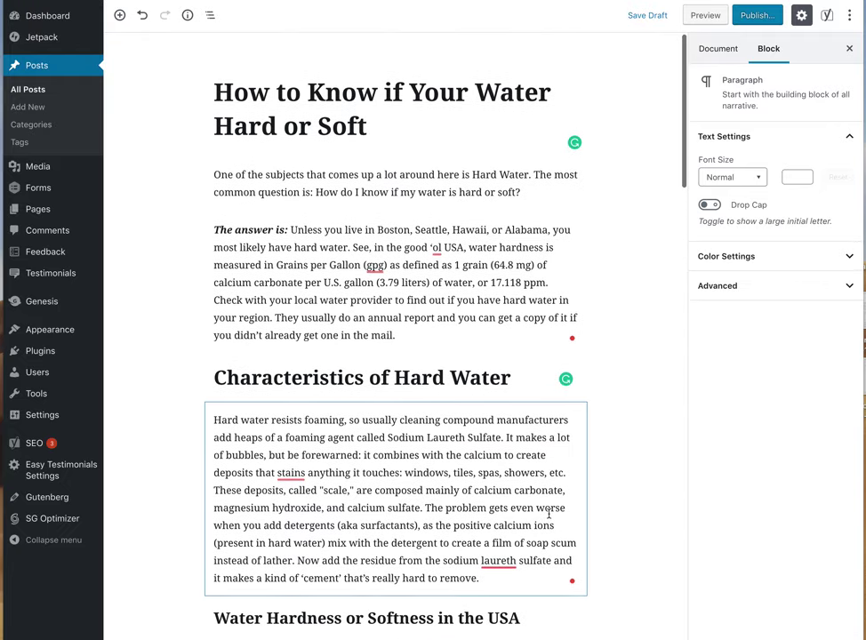
pyautogui.scroll(-5, 550, 513)
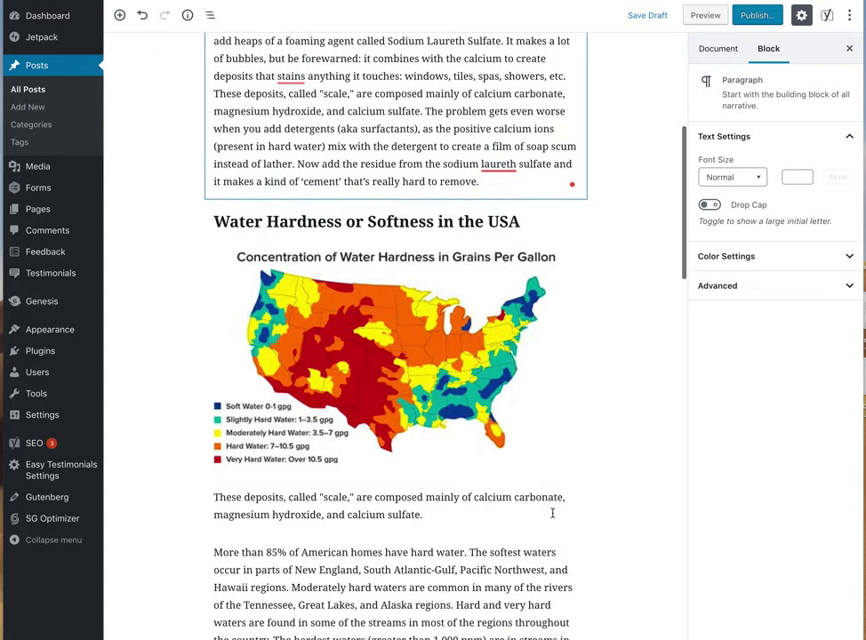
pyautogui.scroll(-3, 552, 513)
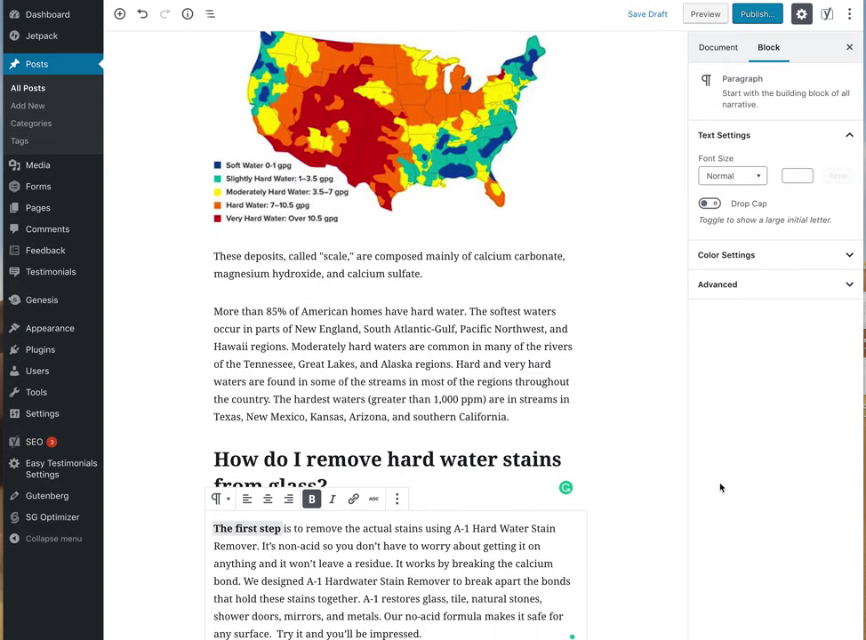
pyautogui.scroll(-15, 661, 490)
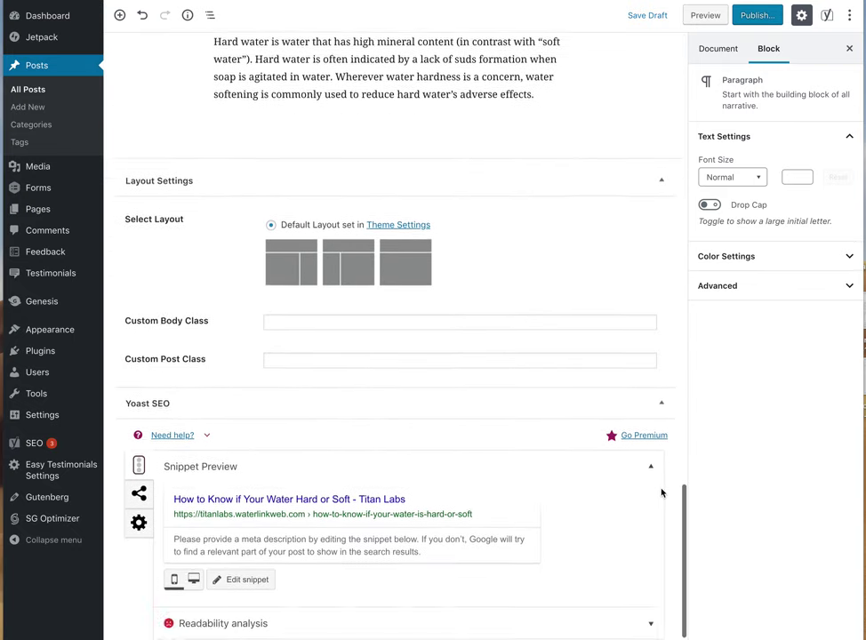
# Expand Yoast's Focus keyphrase section and put the cursor in the empty keyphrase field
pyautogui.scroll(-3, 661, 491)
pyautogui.scroll(1, 661, 491)
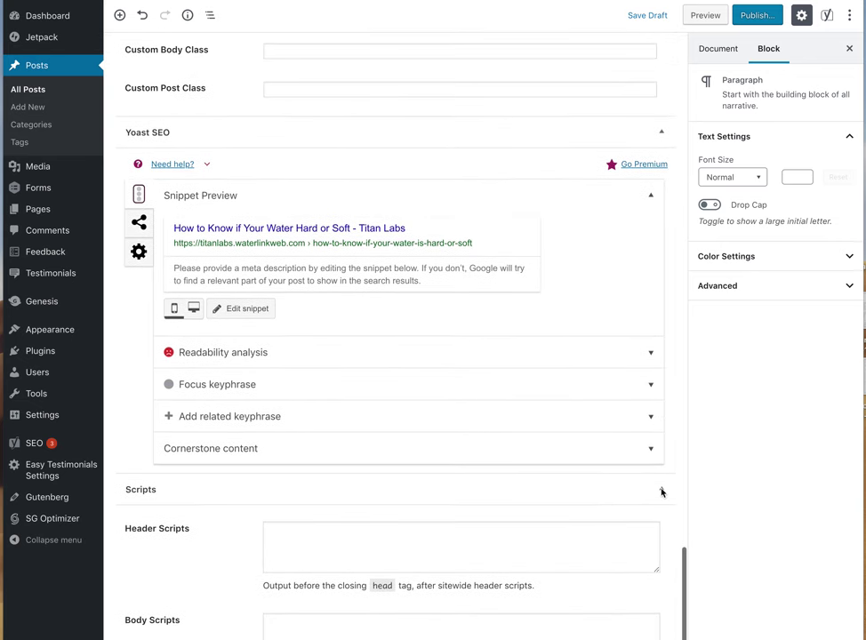
pyautogui.scroll(2, 661, 491)
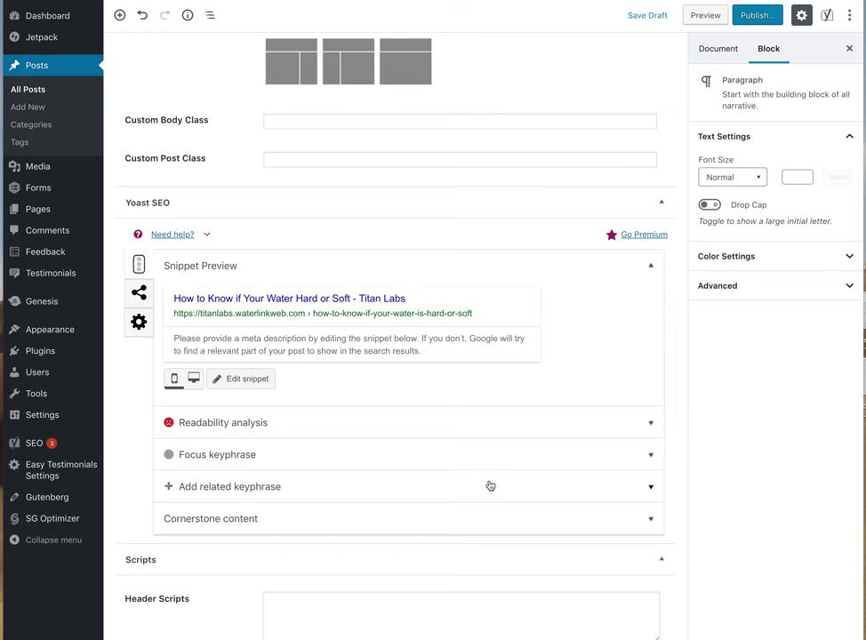
pyautogui.click(233, 458)
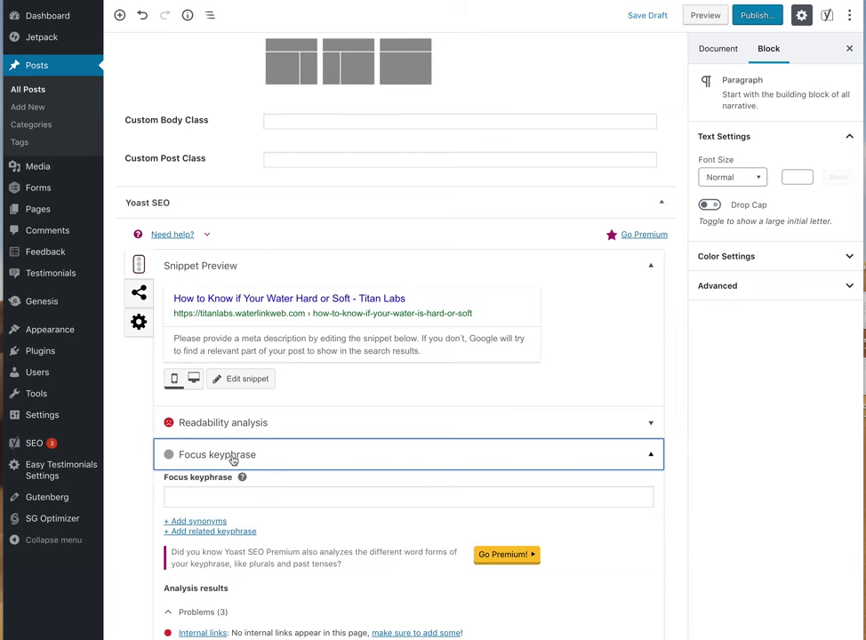
pyautogui.click(202, 499)
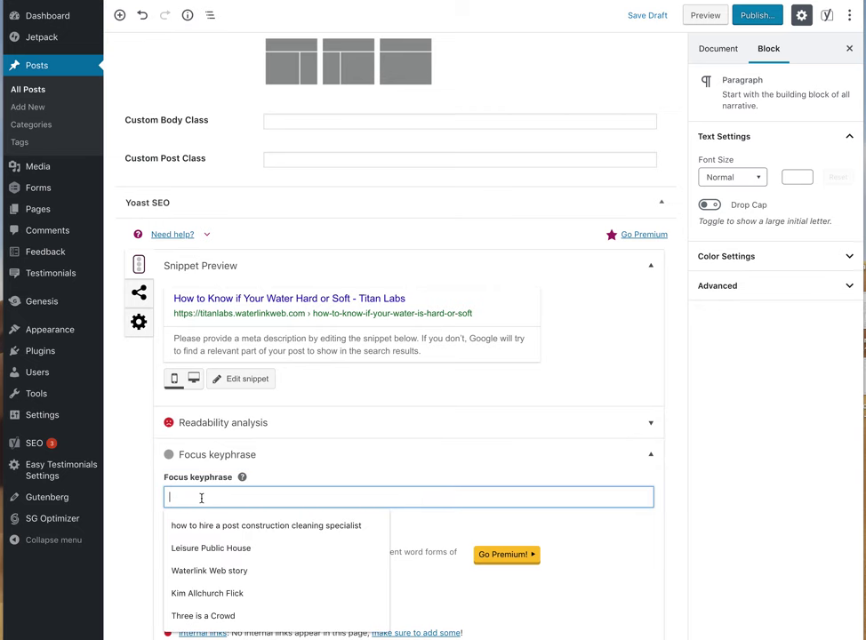
pyautogui.scroll(20, 281, 440)
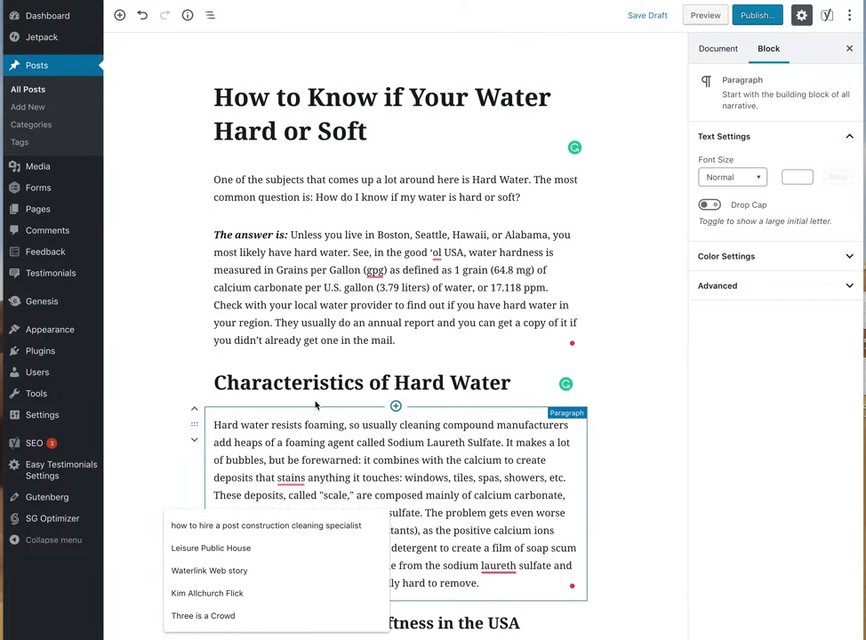
pyautogui.scroll(-20, 315, 405)
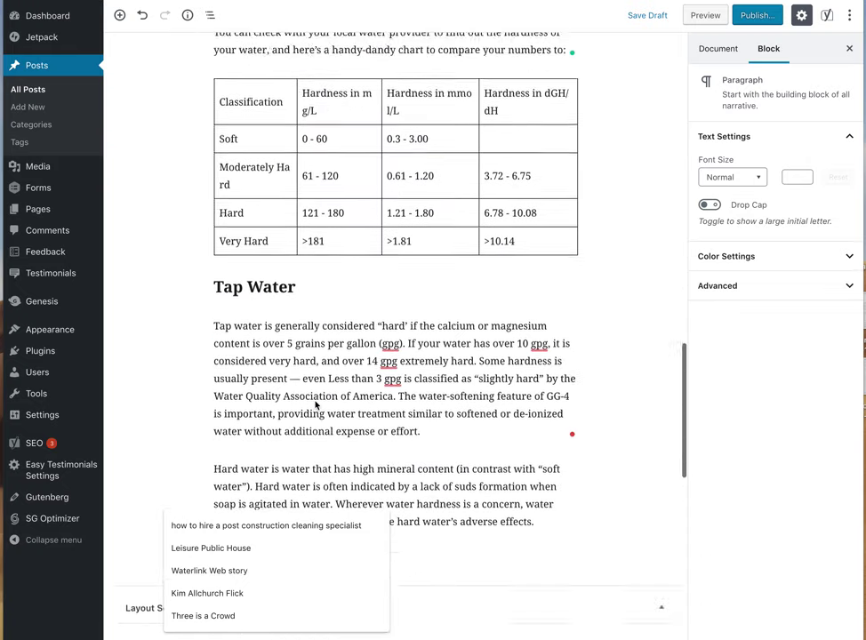
pyautogui.scroll(-3, 315, 406)
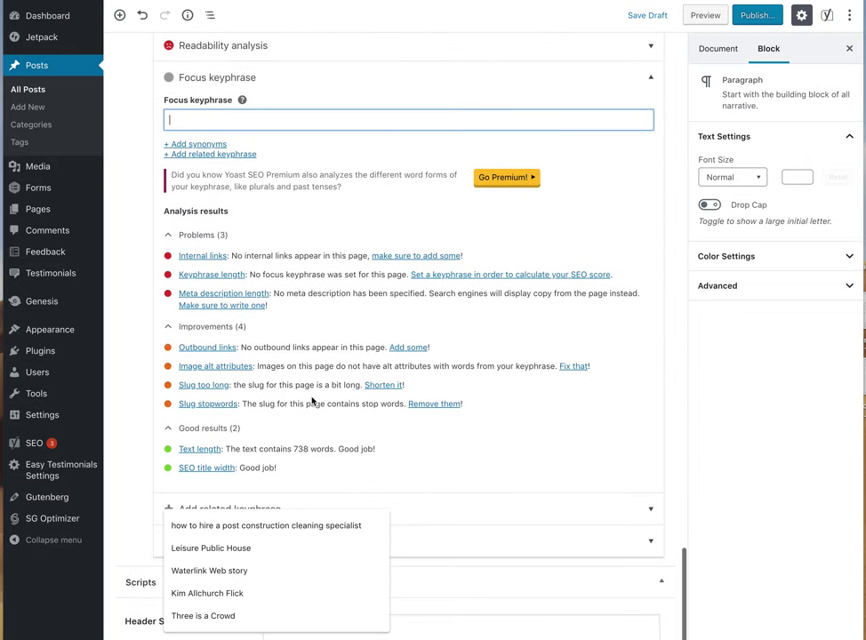
# Enter 'is my water hard or soft' as the focus keyphrase and review the analysis results
pyautogui.click(225, 122)
pyautogui.write('is m')
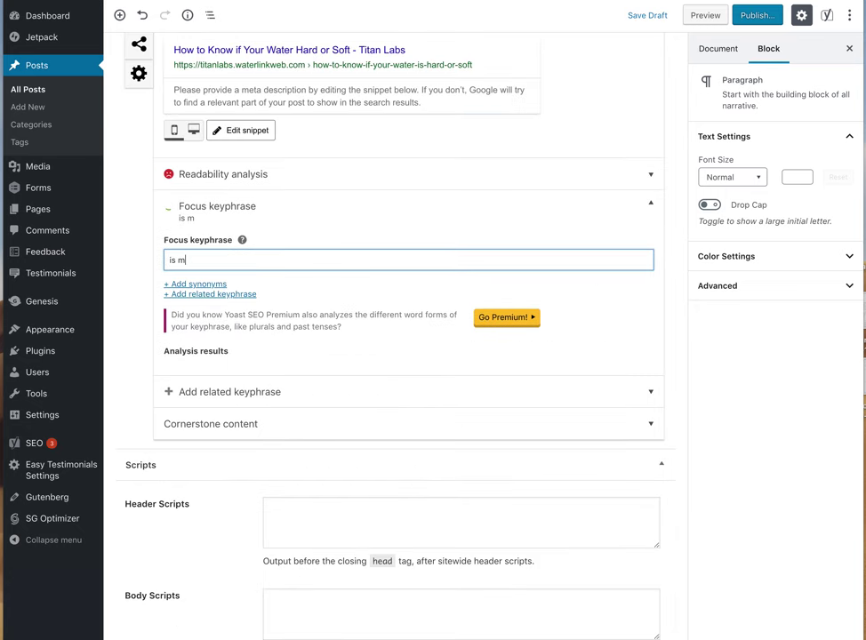
pyautogui.write('y water hard or ')
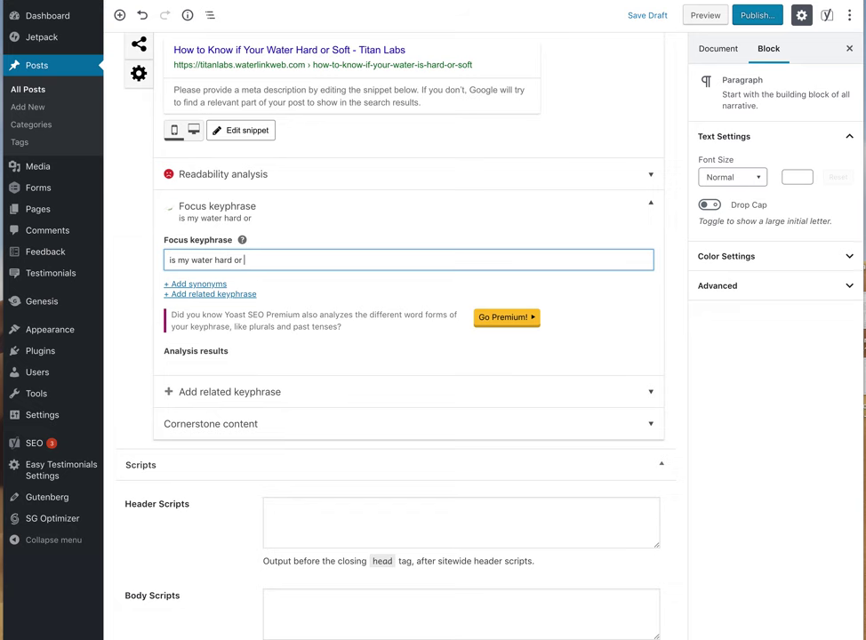
pyautogui.write('soft')
pyautogui.scroll(-3, 264, 124)
pyautogui.scroll(15, 338, 140)
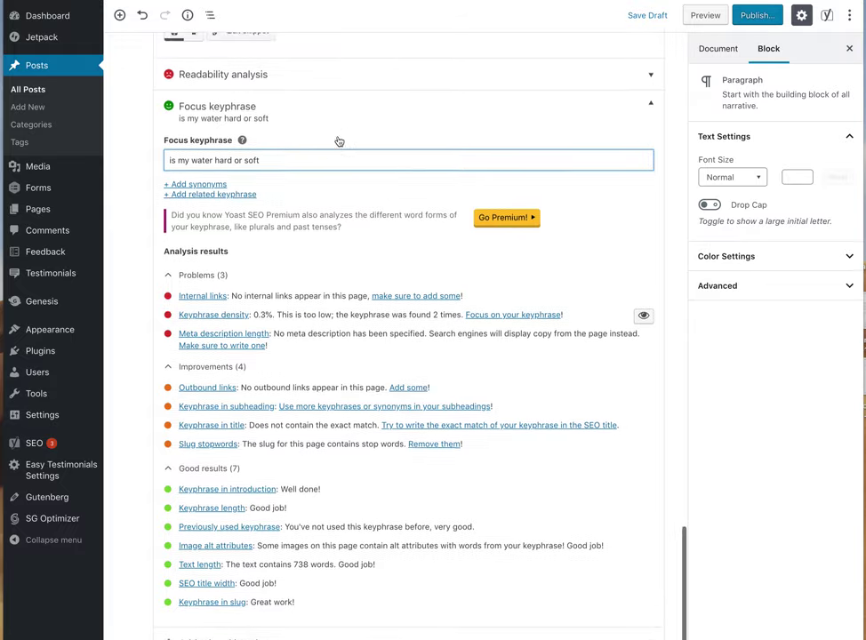
pyautogui.scroll(10, 338, 141)
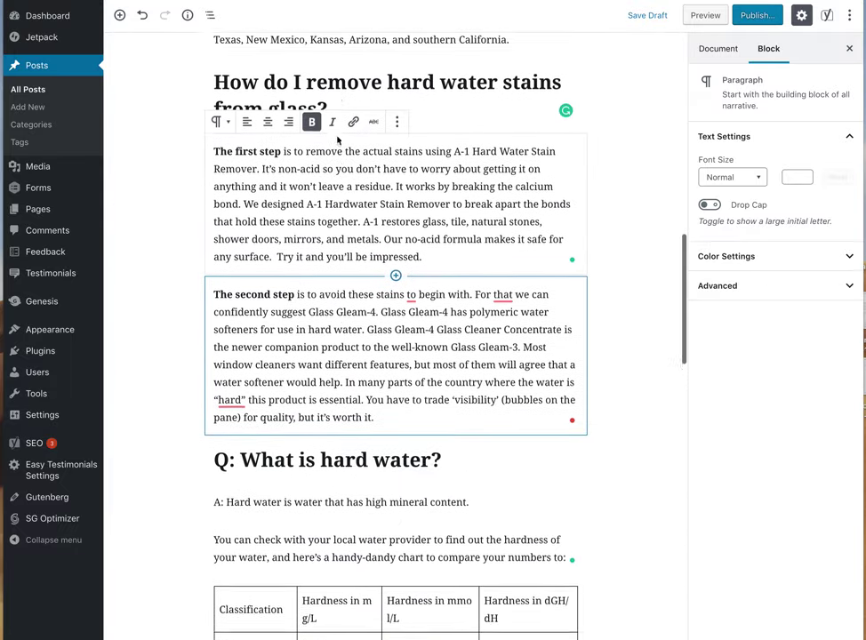
pyautogui.scroll(8, 337, 135)
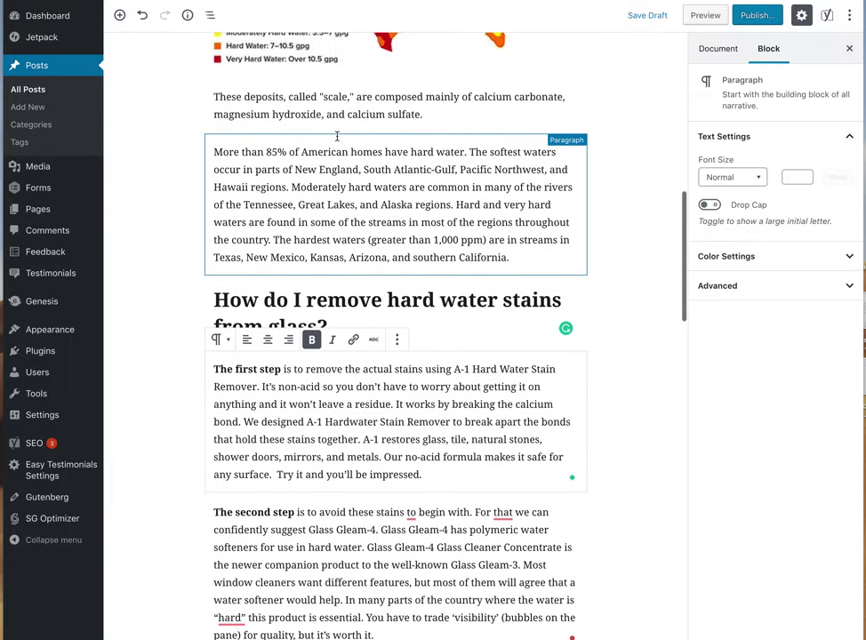
pyautogui.scroll(6, 337, 136)
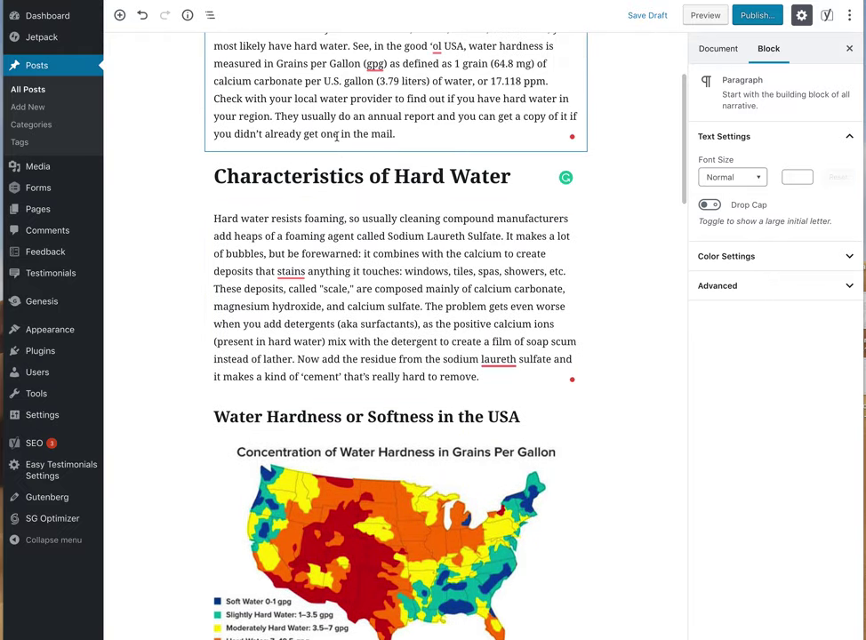
pyautogui.scroll(-20, 337, 136)
pyautogui.scroll(-4, 331, 140)
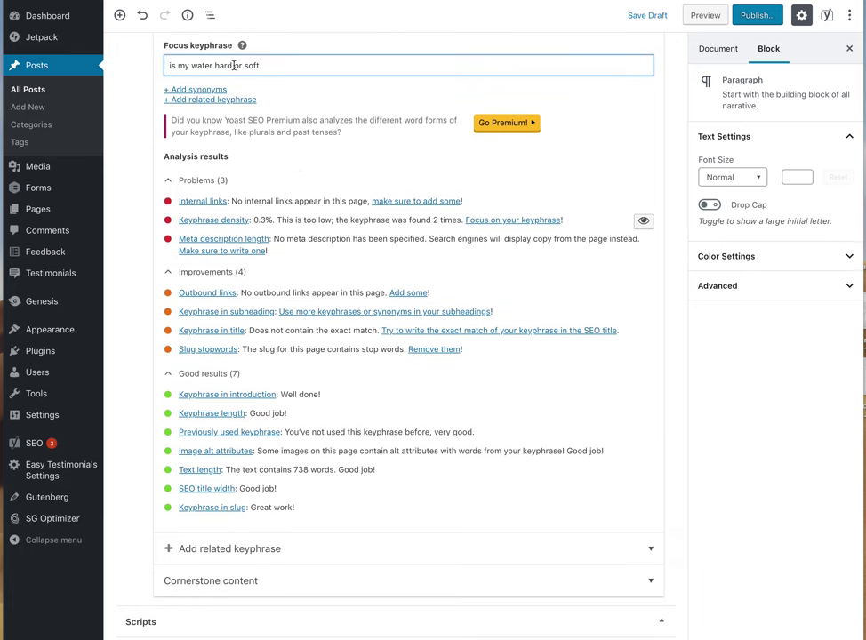
pyautogui.scroll(5, 221, 176)
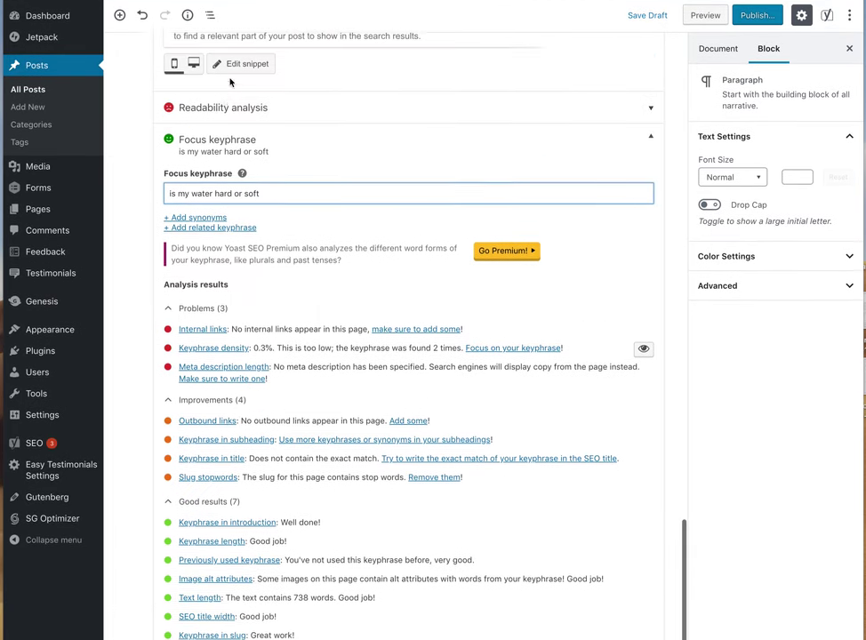
# In the snippet editor, write the meta description 'Learn how to determine if water is hard or soft in this article by Titan Labs'
pyautogui.click(259, 134)
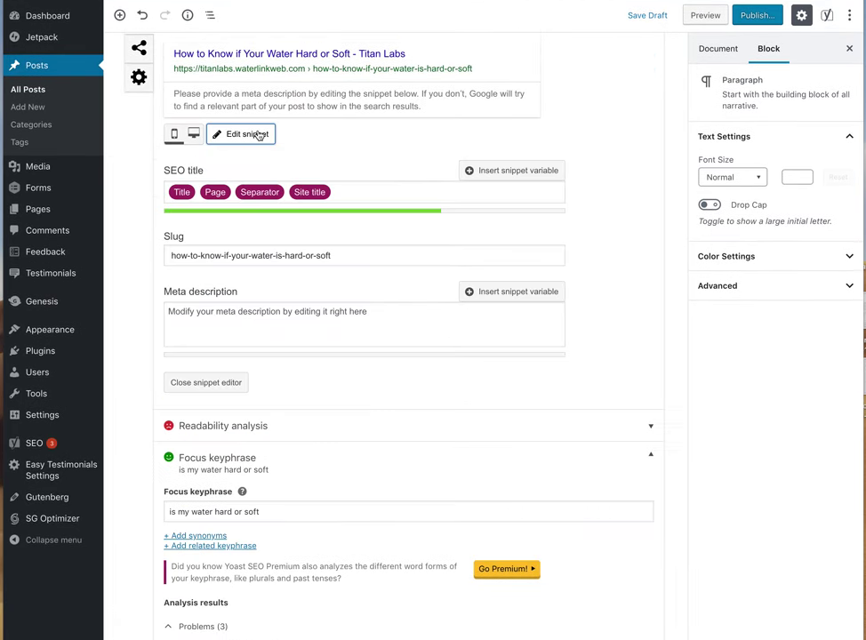
pyautogui.click(175, 311)
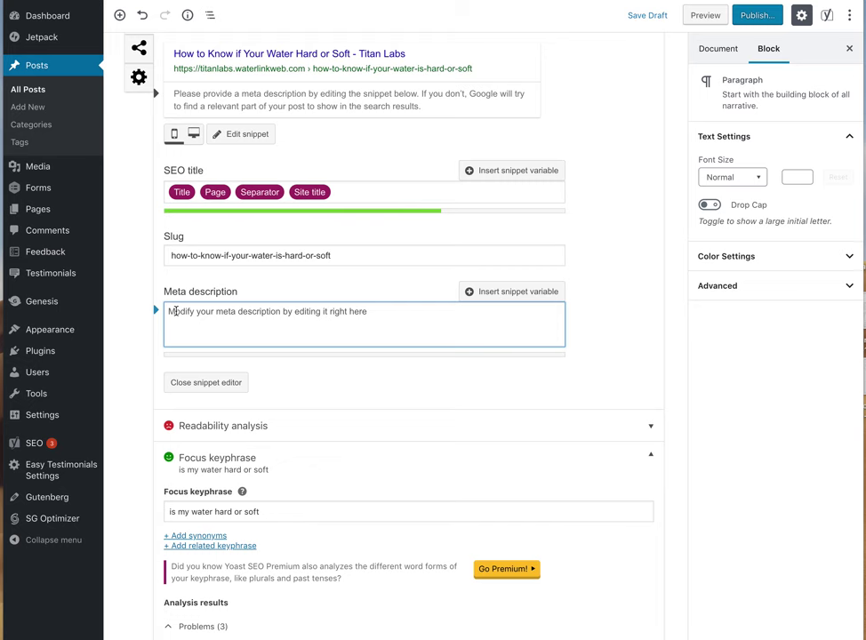
pyautogui.write('Learn how')
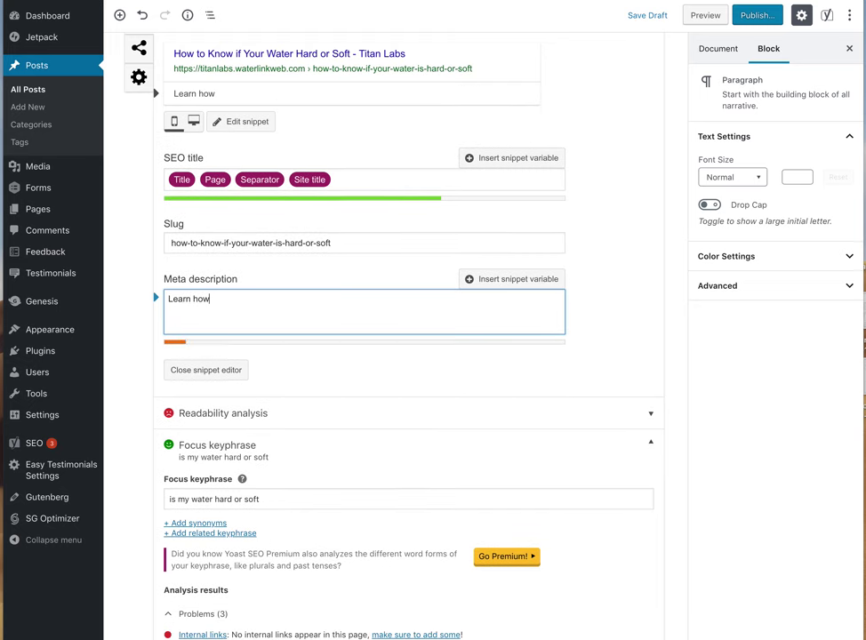
pyautogui.write(' to determine')
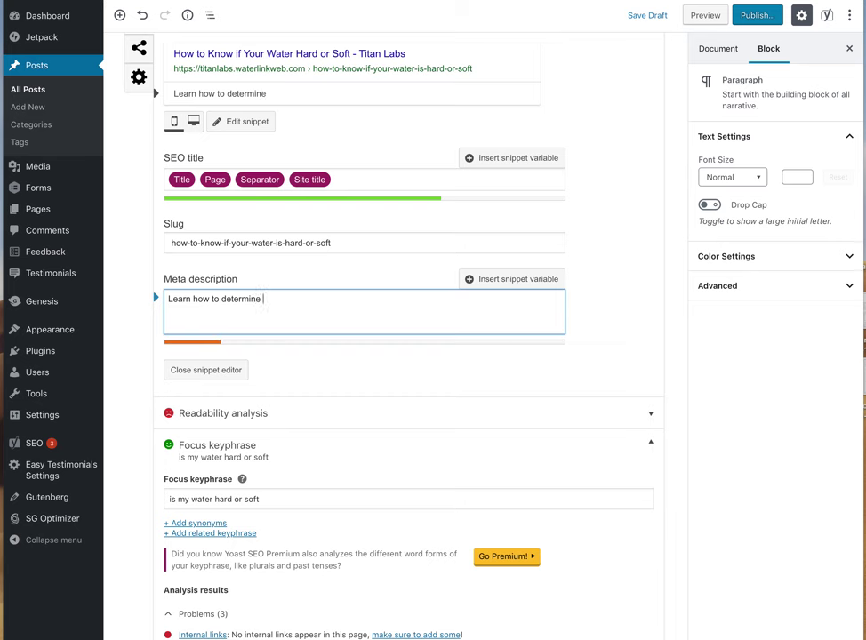
pyautogui.write(' if water is hard or')
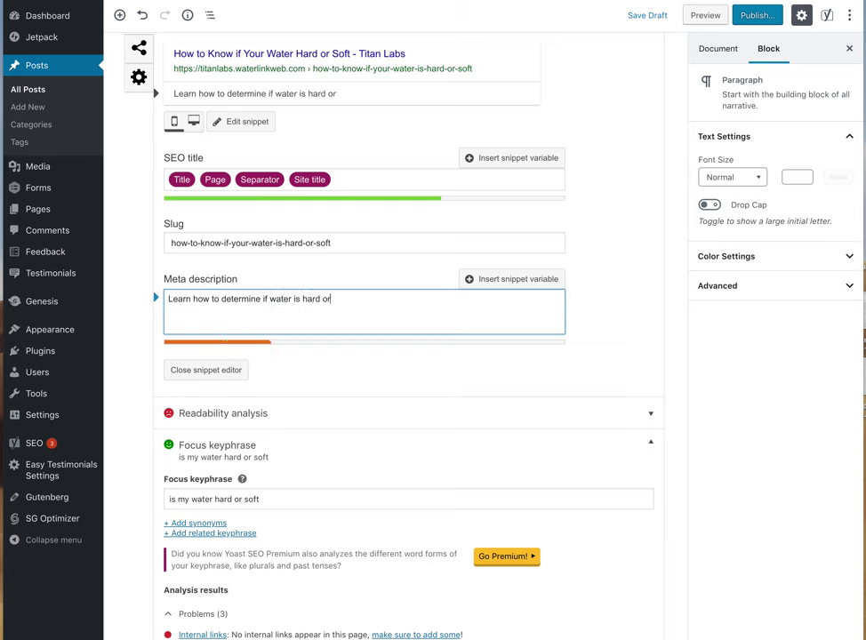
pyautogui.write(' soft in this')
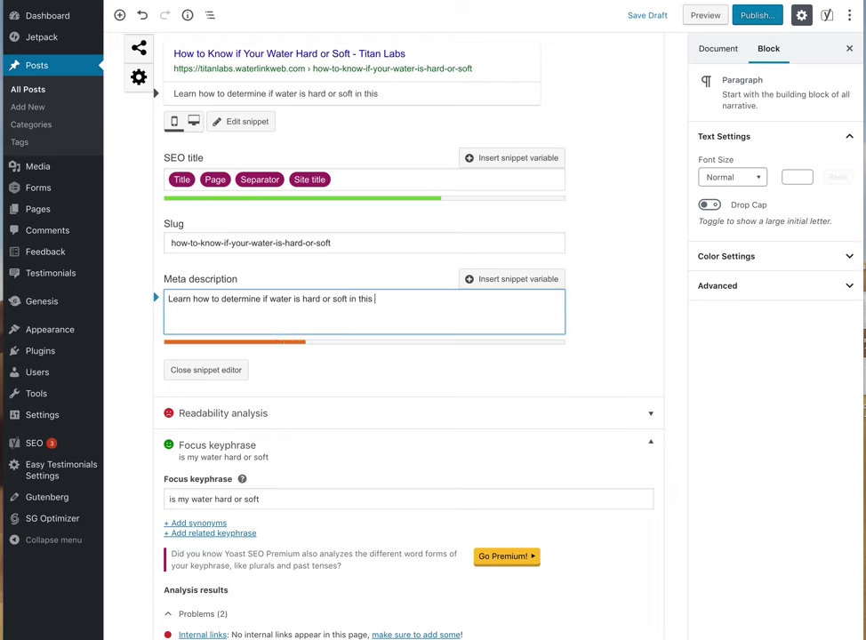
pyautogui.write(' article by Titan Labs,')
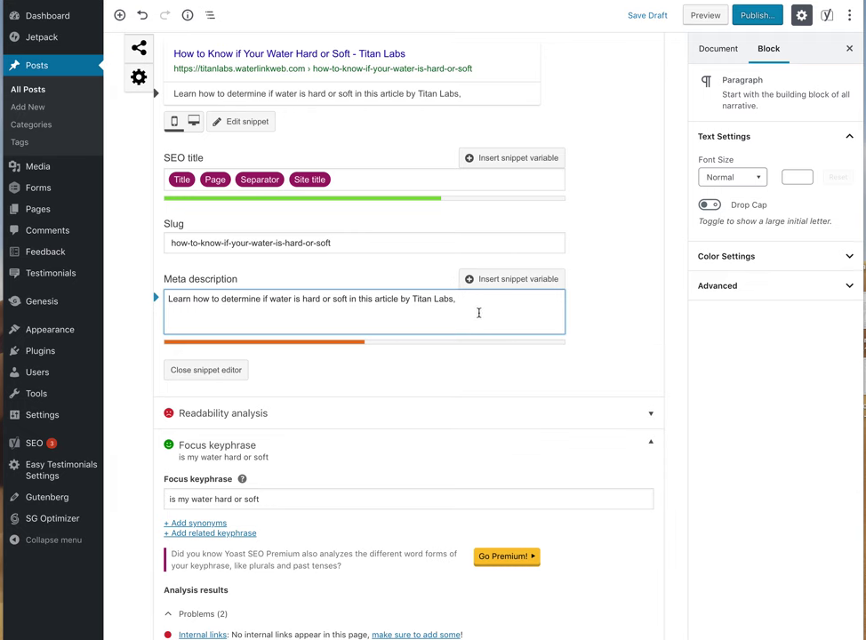
pyautogui.scroll(-3, 478, 313)
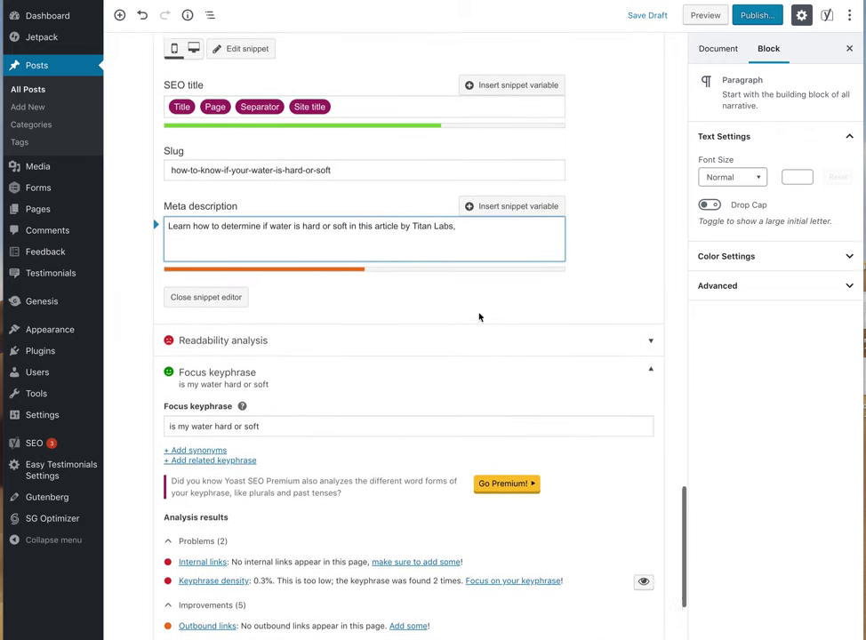
pyautogui.scroll(8, 478, 317)
pyautogui.scroll(12, 478, 316)
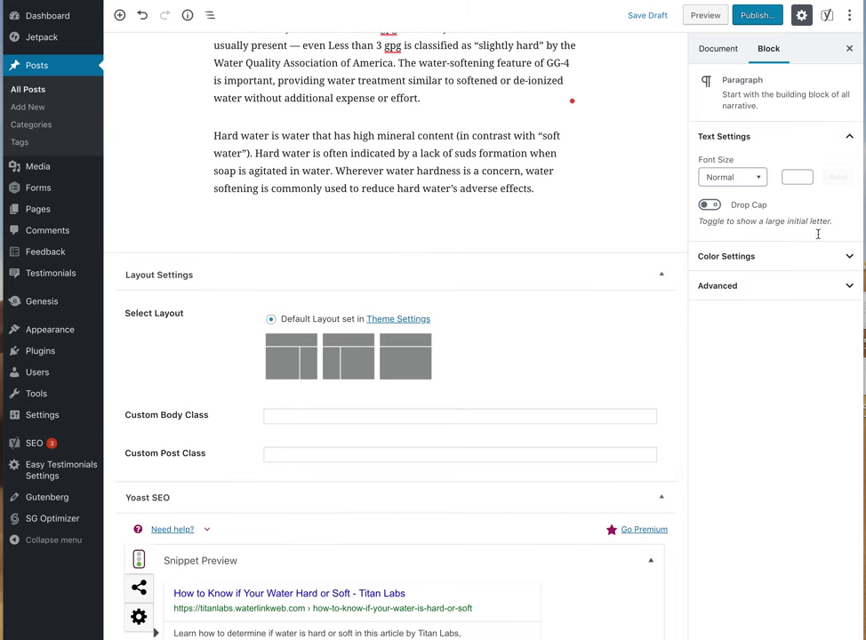
# Expand the paragraph's Advanced and Color Settings, then start generating the post preview
pyautogui.click(856, 287)
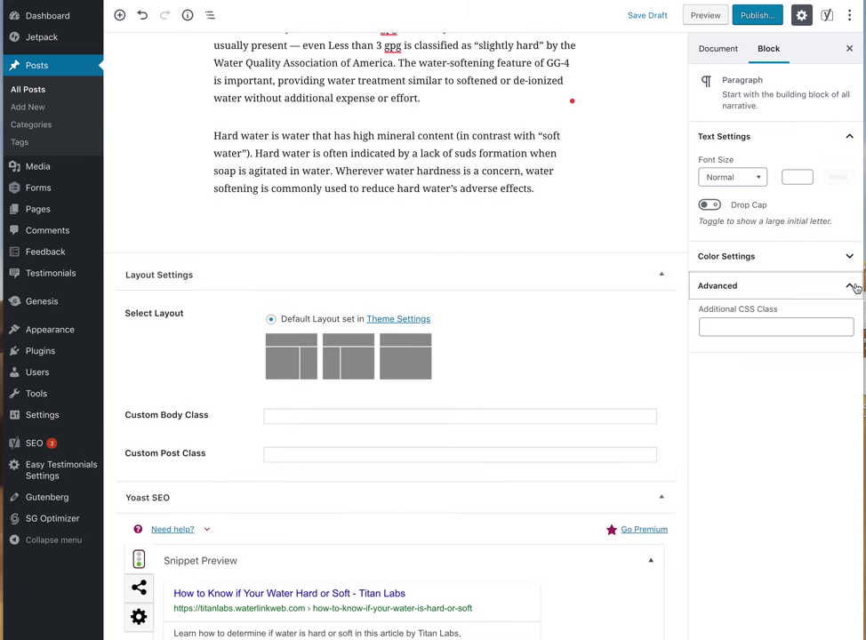
pyautogui.click(853, 264)
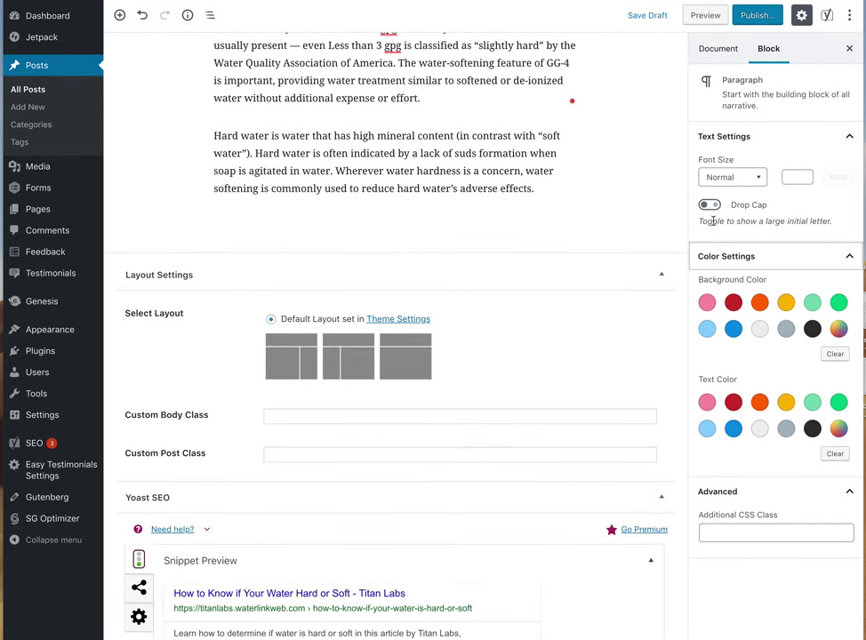
pyautogui.scroll(4, 621, 244)
pyautogui.scroll(10, 621, 236)
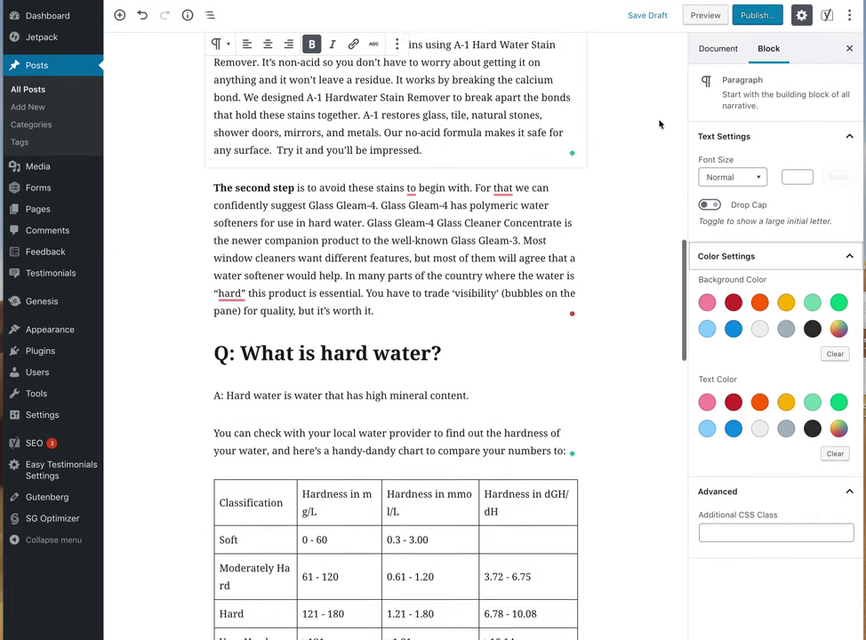
pyautogui.click(699, 17)
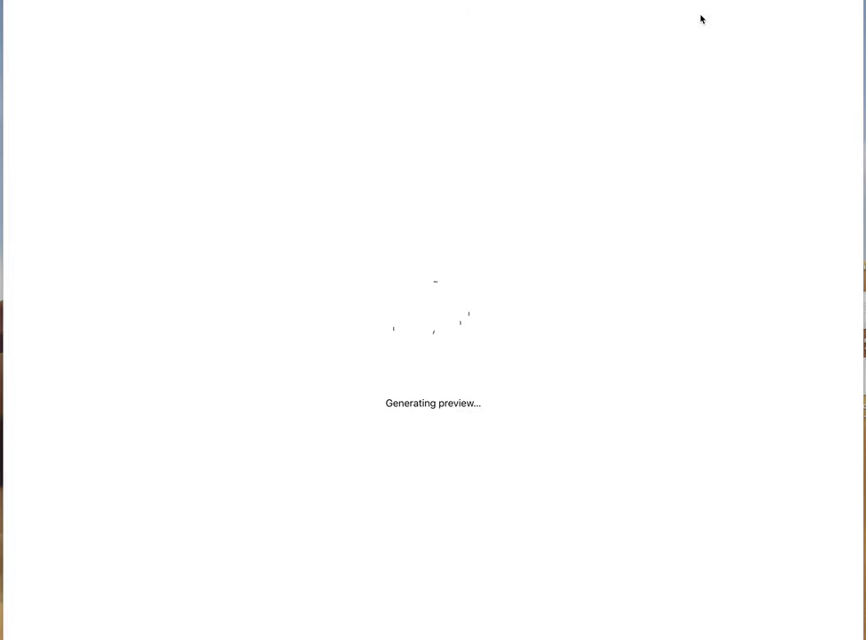
# Scroll through the loaded preview and return to the article title at the top
pyautogui.scroll(-7, 675, 169)
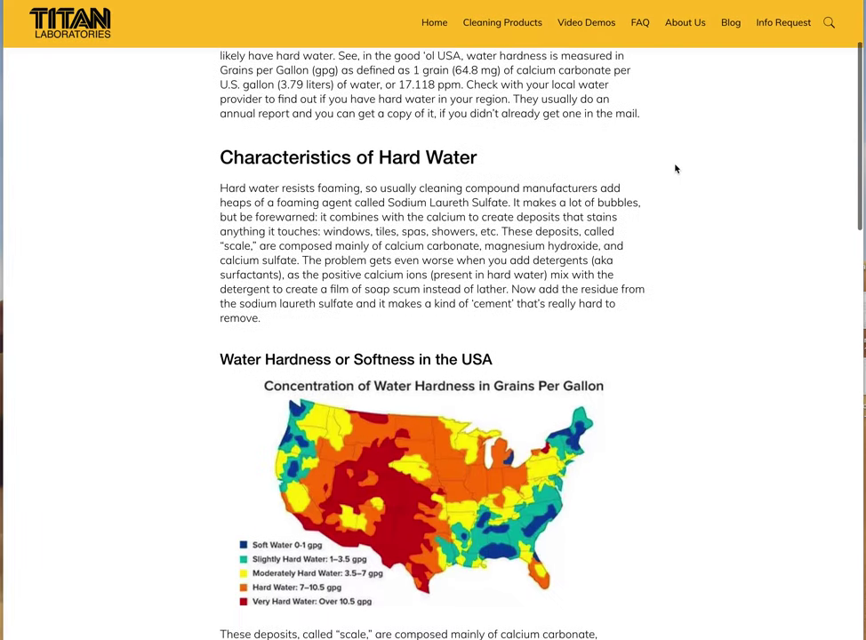
pyautogui.scroll(6, 675, 168)
pyautogui.scroll(2, 674, 168)
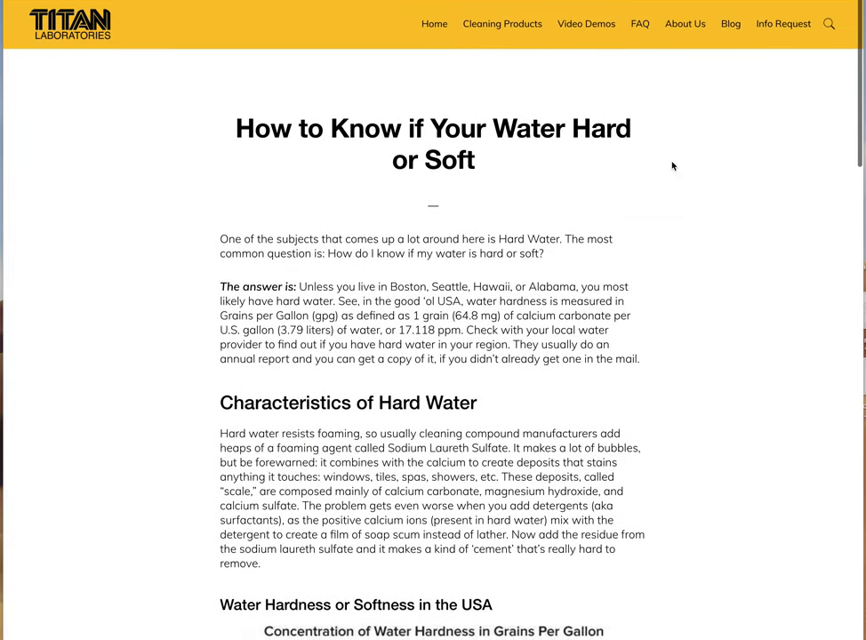